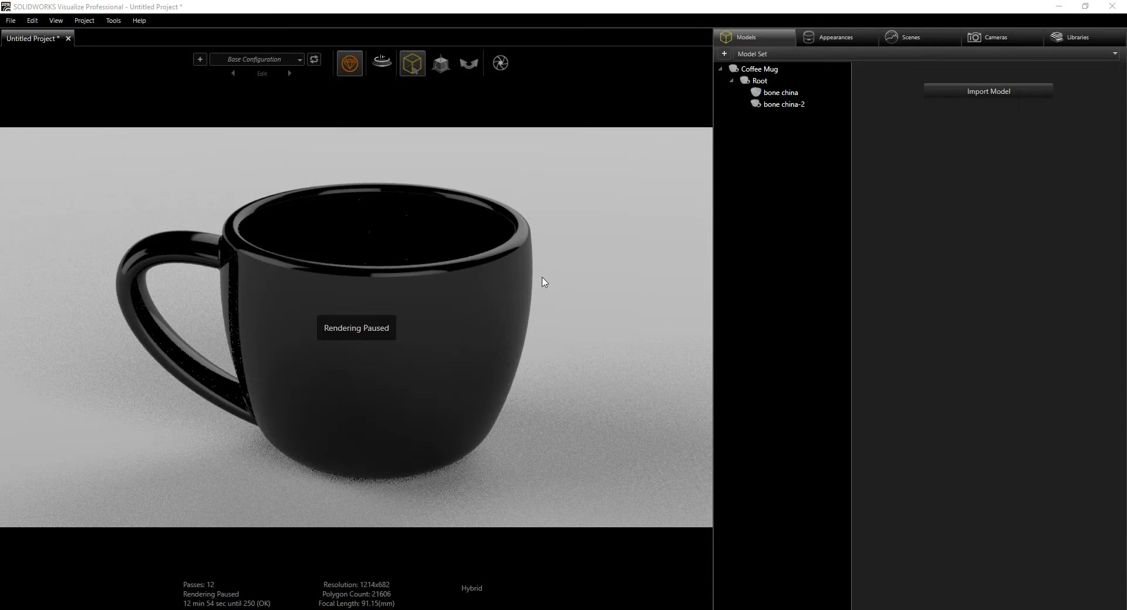
# Delete all unused appearances and textures from the coffee mug project.
pyautogui.click(572, 295)
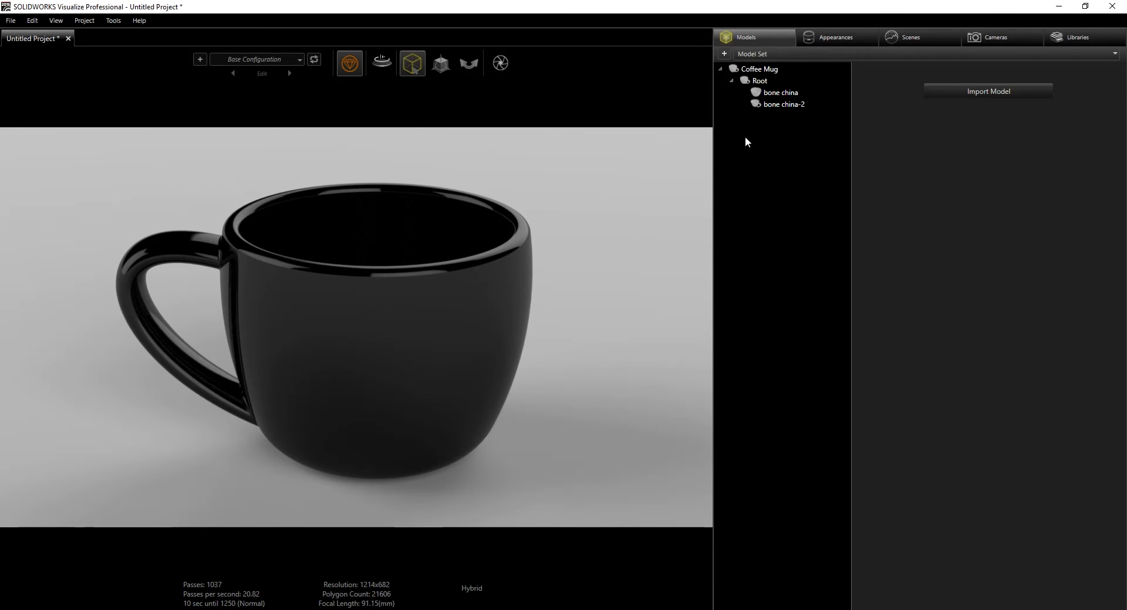
pyautogui.click(763, 68)
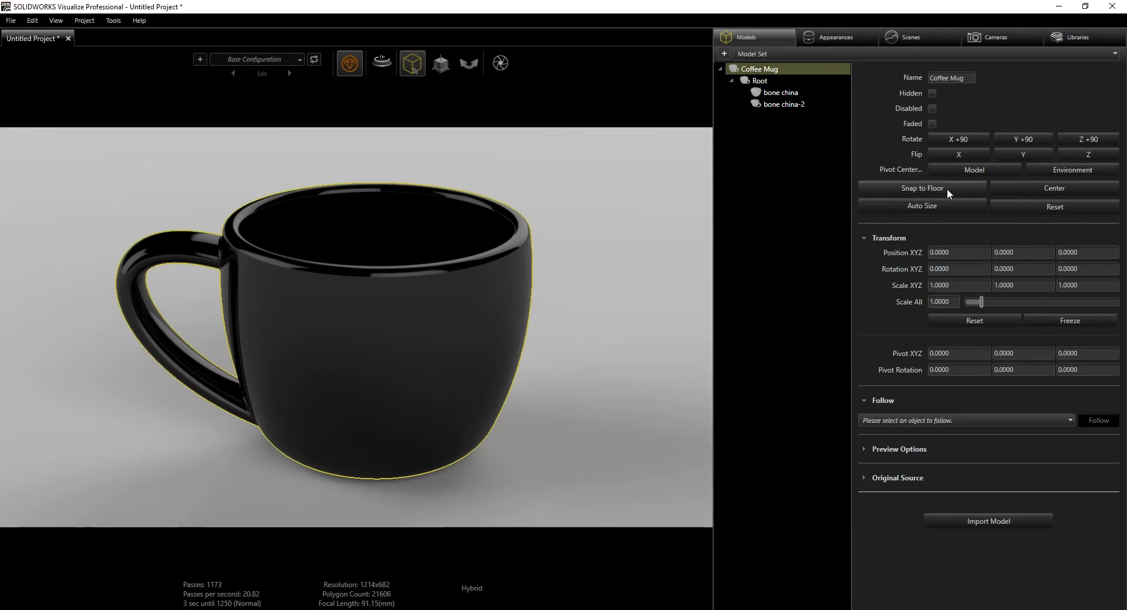
pyautogui.click(851, 42)
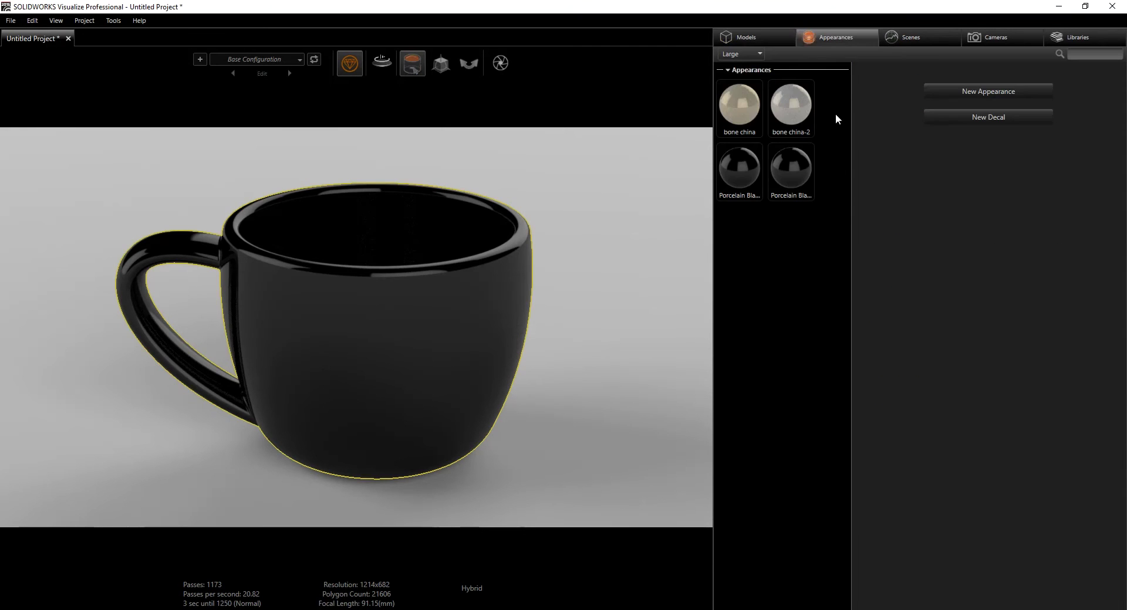
pyautogui.rightClick(809, 232)
pyautogui.click(870, 311)
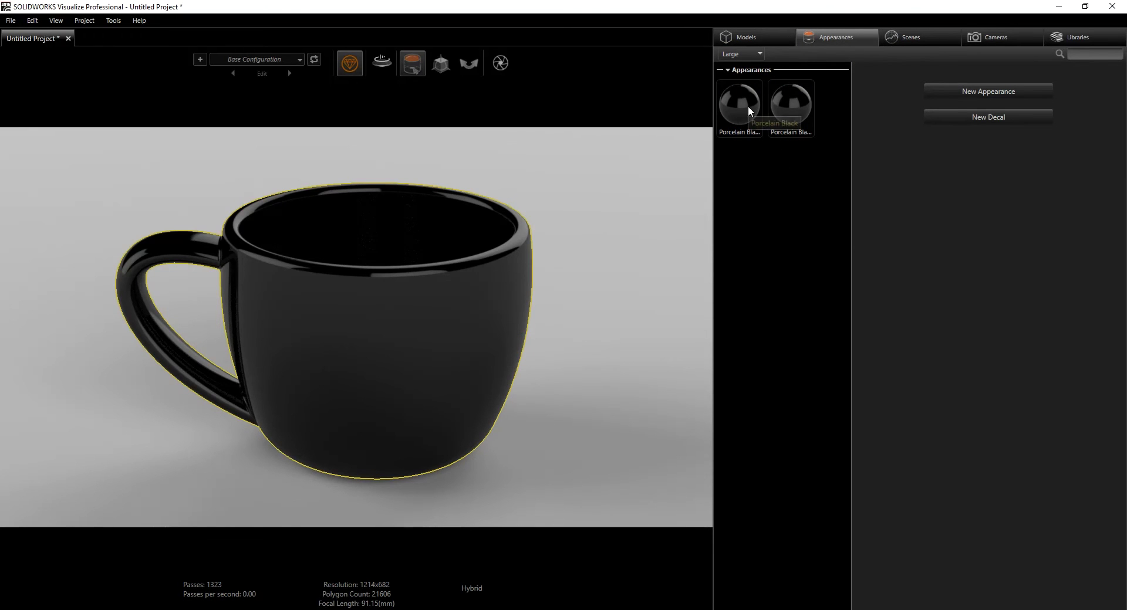
# Unify all identical appearances in the project.
pyautogui.rightClick(760, 180)
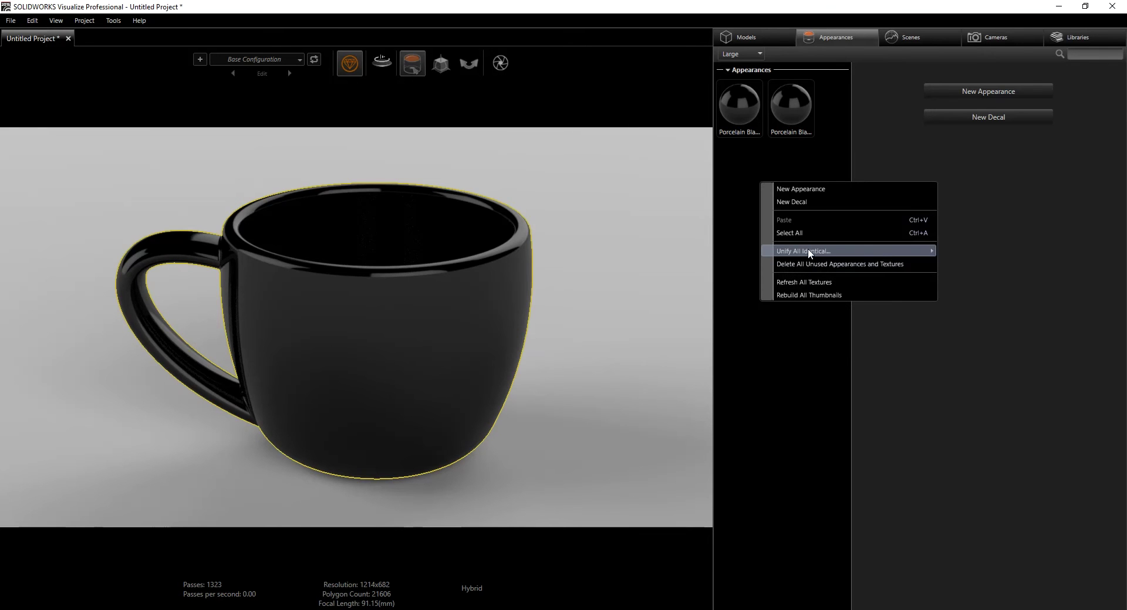
pyautogui.moveTo(927, 247)
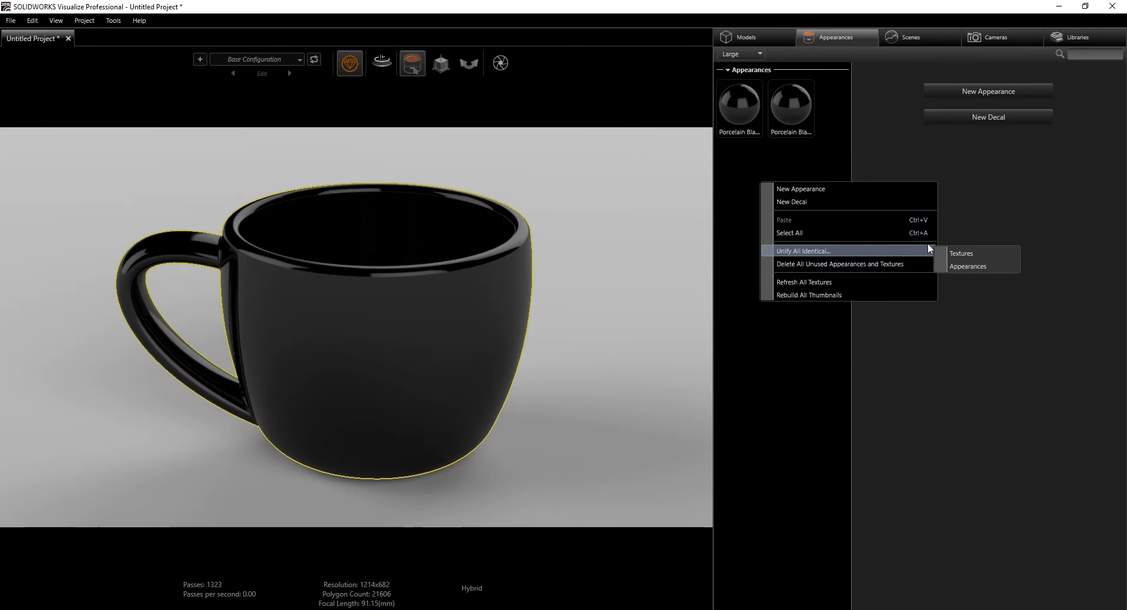
pyautogui.click(962, 265)
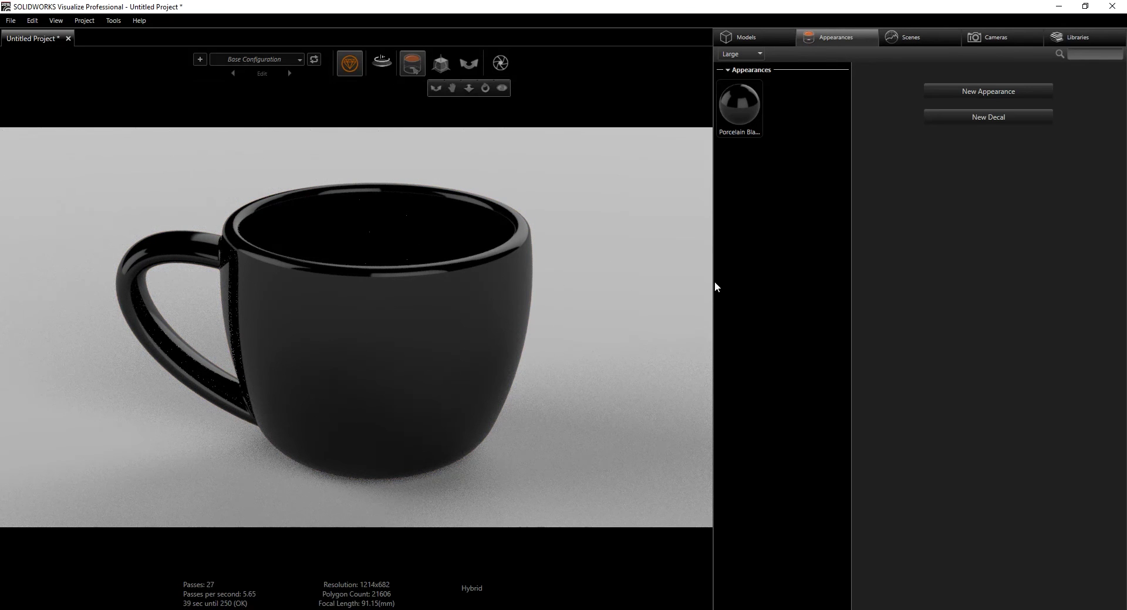
# Add a new HDR Light Studio environment to the project's scenes.
pyautogui.click(910, 37)
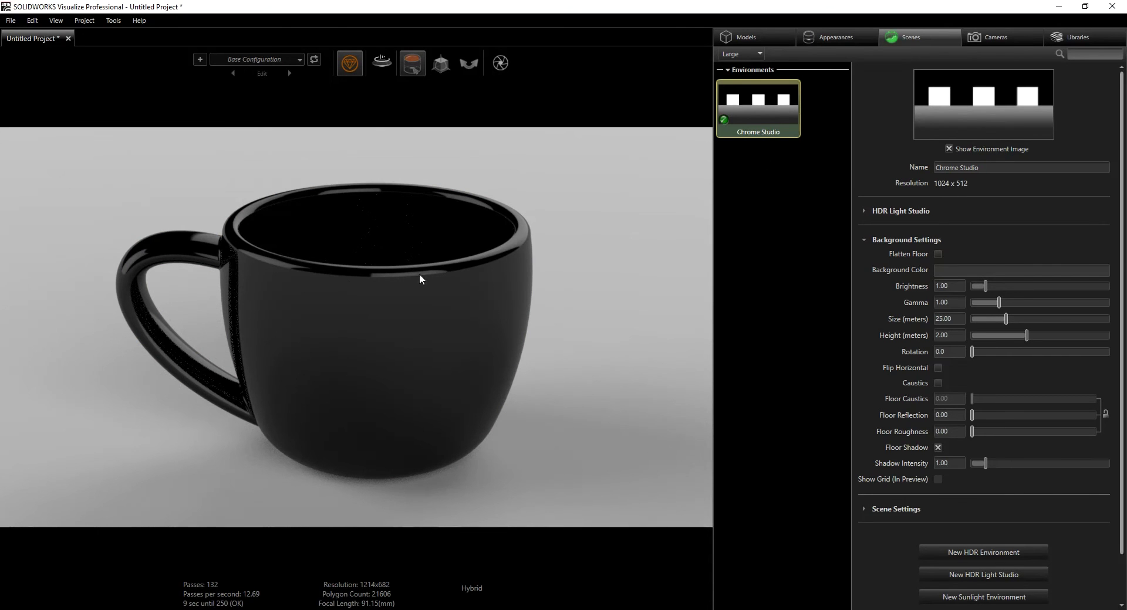
pyautogui.rightClick(749, 175)
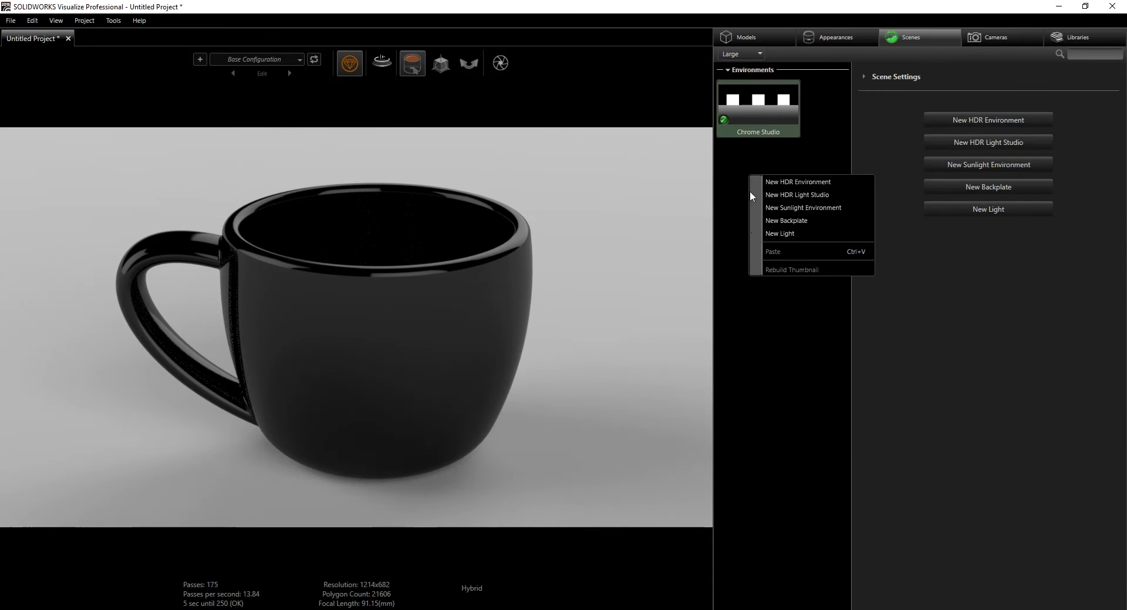
pyautogui.click(758, 315)
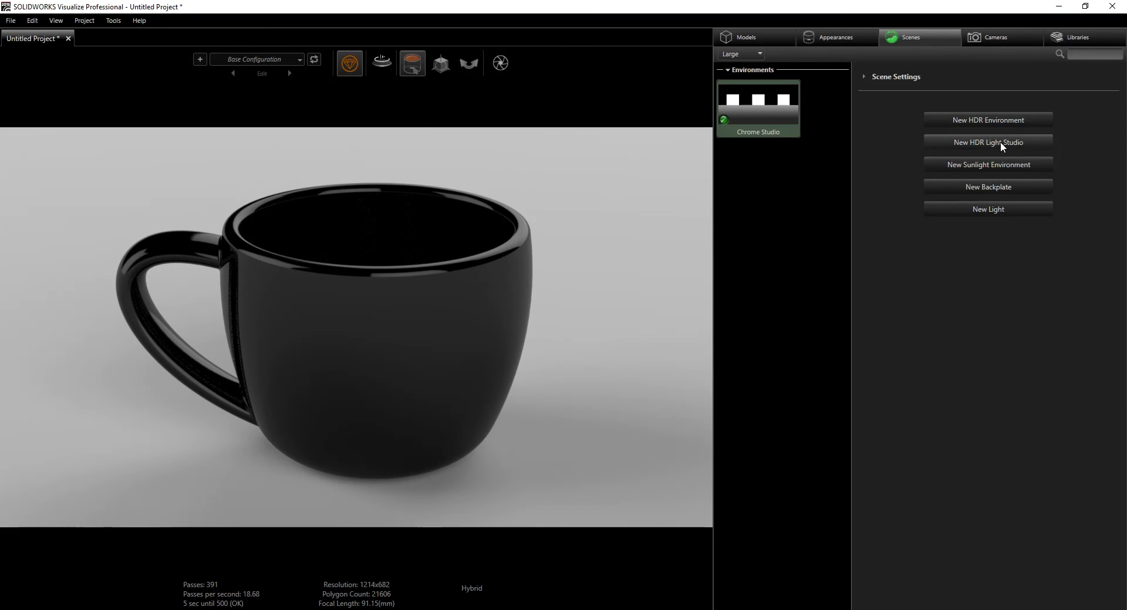
pyautogui.rightClick(744, 171)
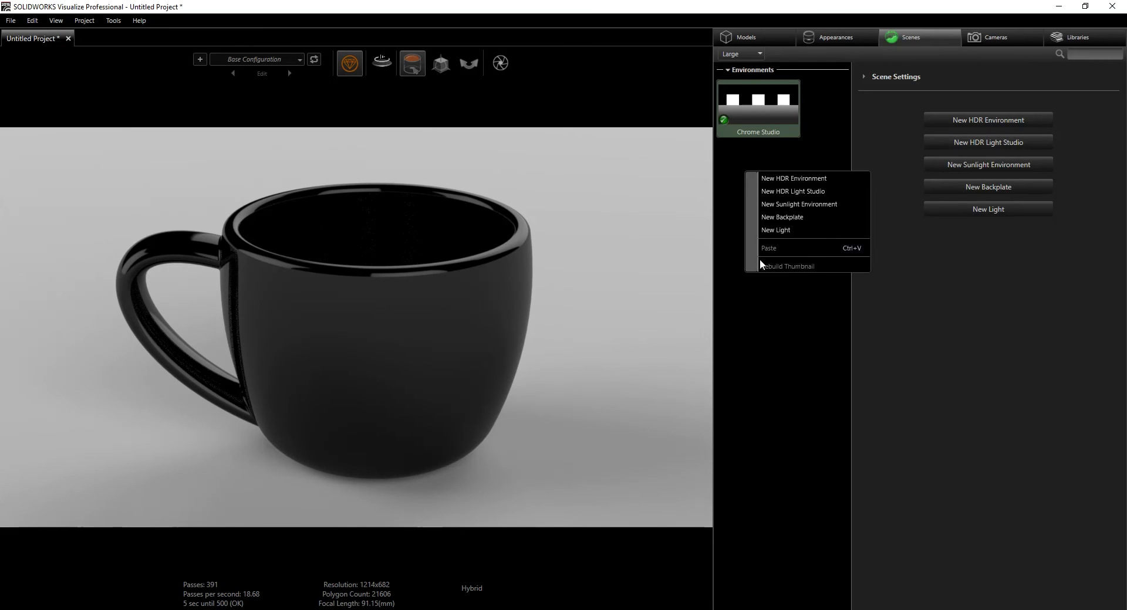
pyautogui.click(794, 192)
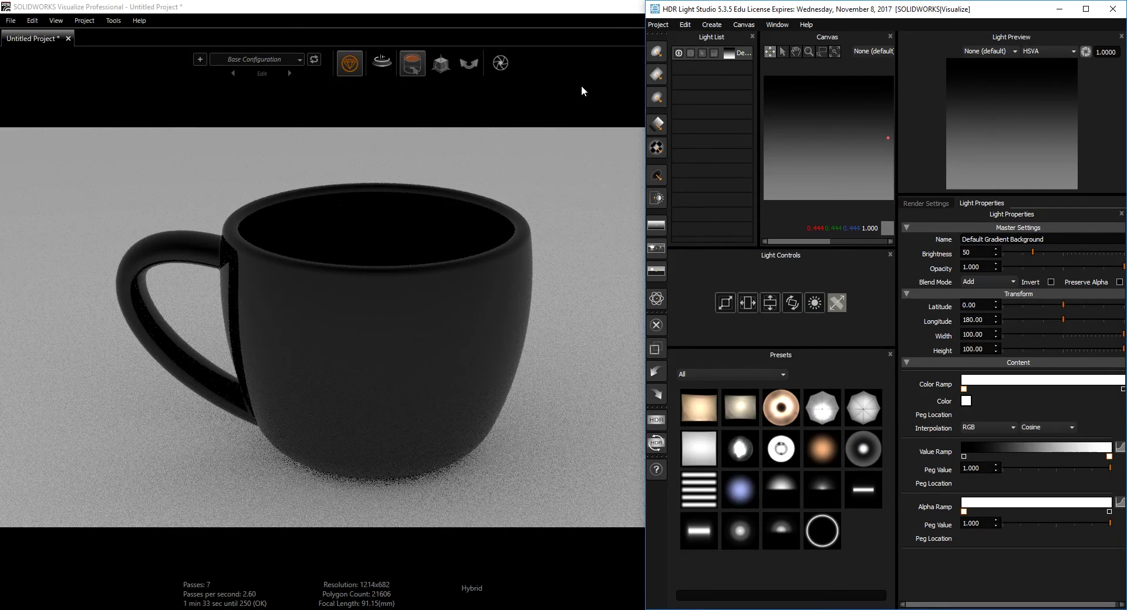
# Arrange SOLIDWORKS Visualize and HDR Light Studio side by side and widen the render viewport.
pyautogui.click(589, 8)
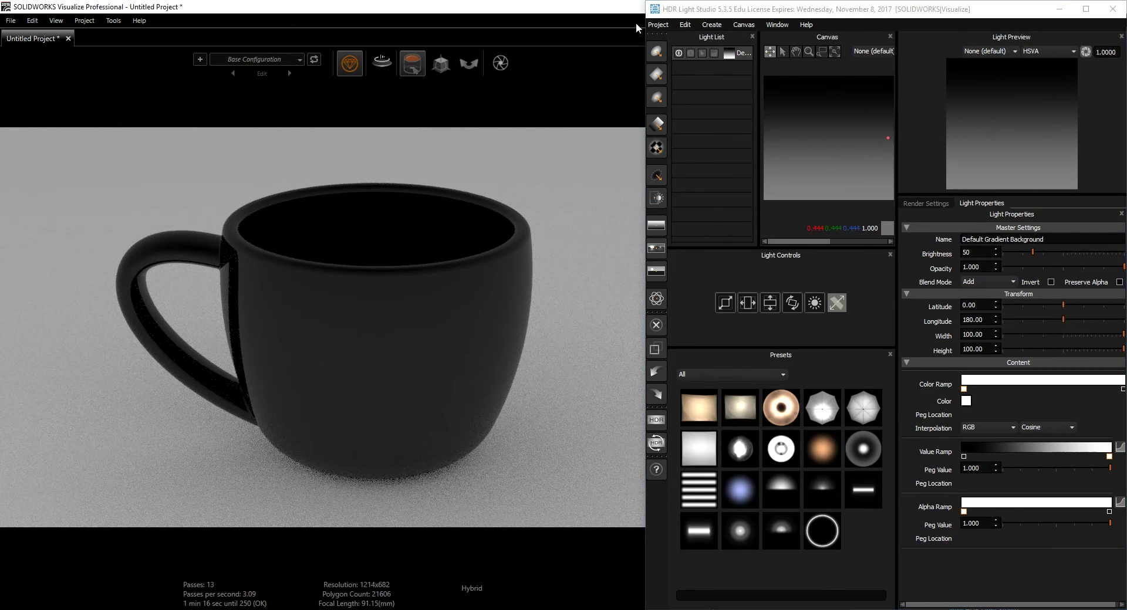
pyautogui.click(1059, 9)
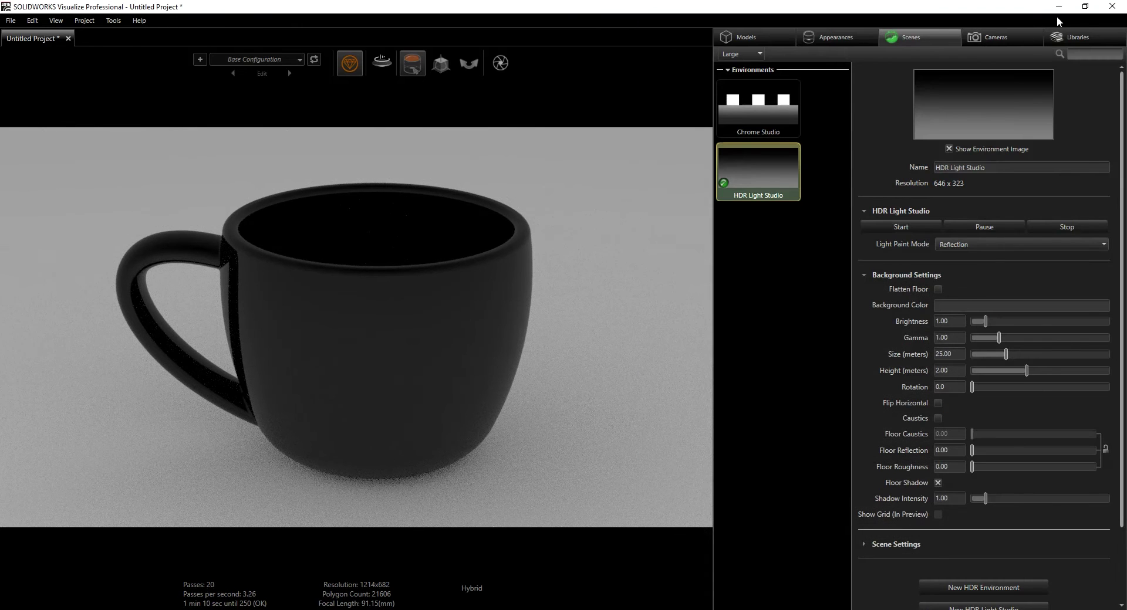
pyautogui.click(1085, 6)
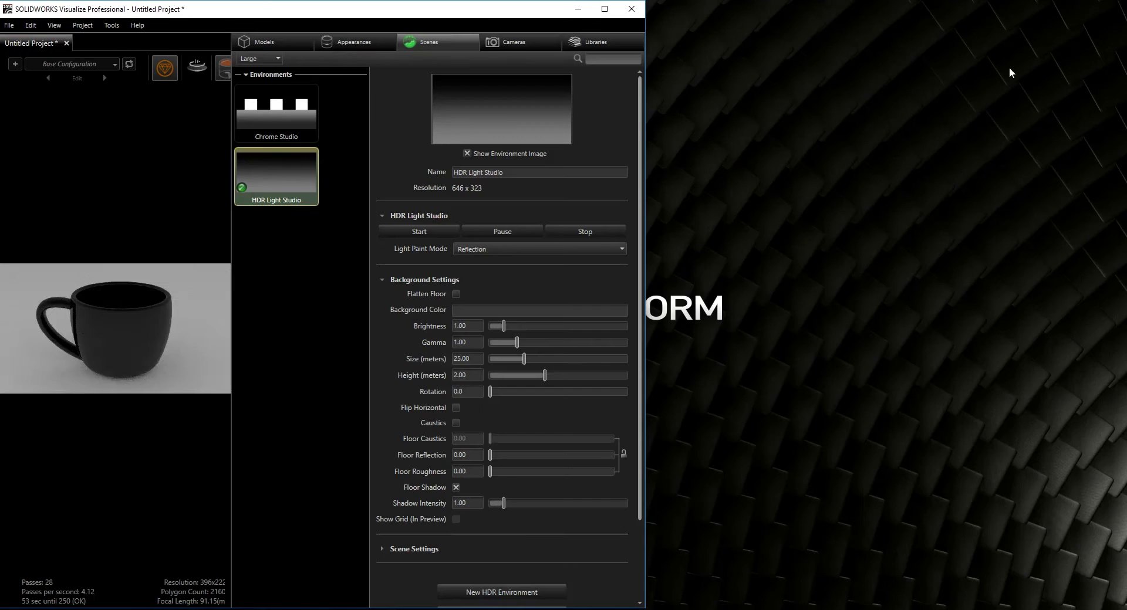
pyautogui.hotkey('alt', 'Tab')
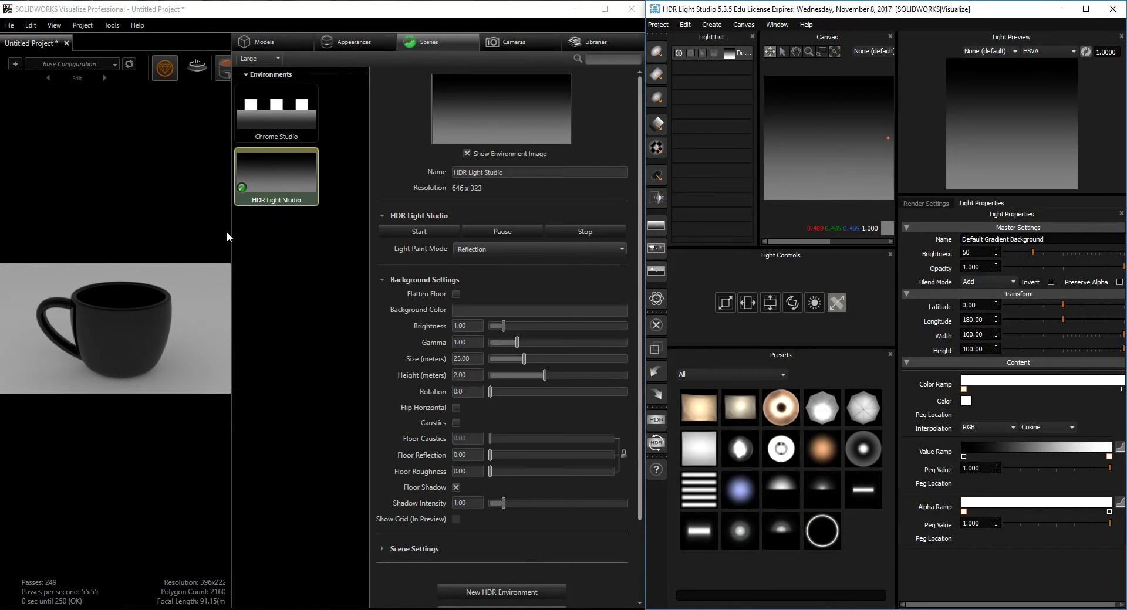
pyautogui.moveTo(229, 237); pyautogui.dragTo(455, 240)
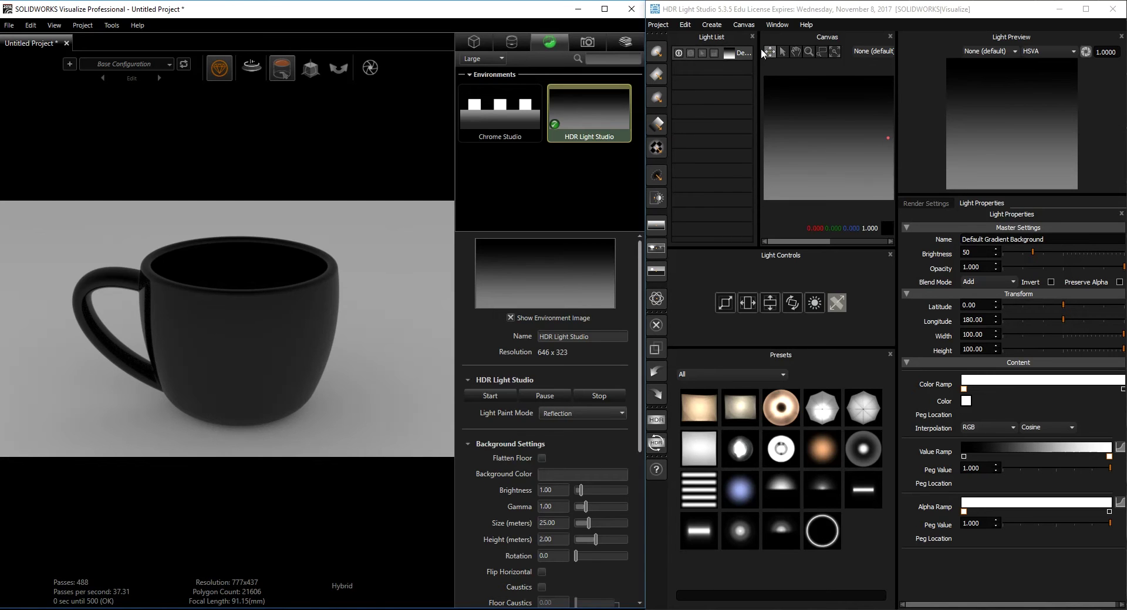
# Turn the default gradient background light off and back on to check its effect on the render.
pyautogui.click(677, 53)
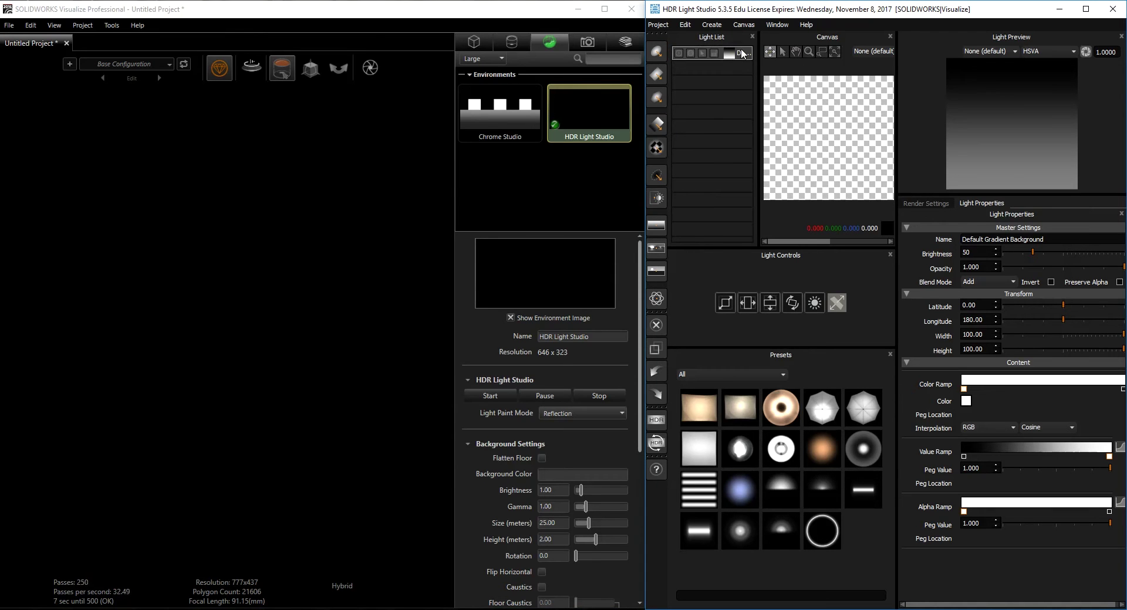
pyautogui.click(679, 54)
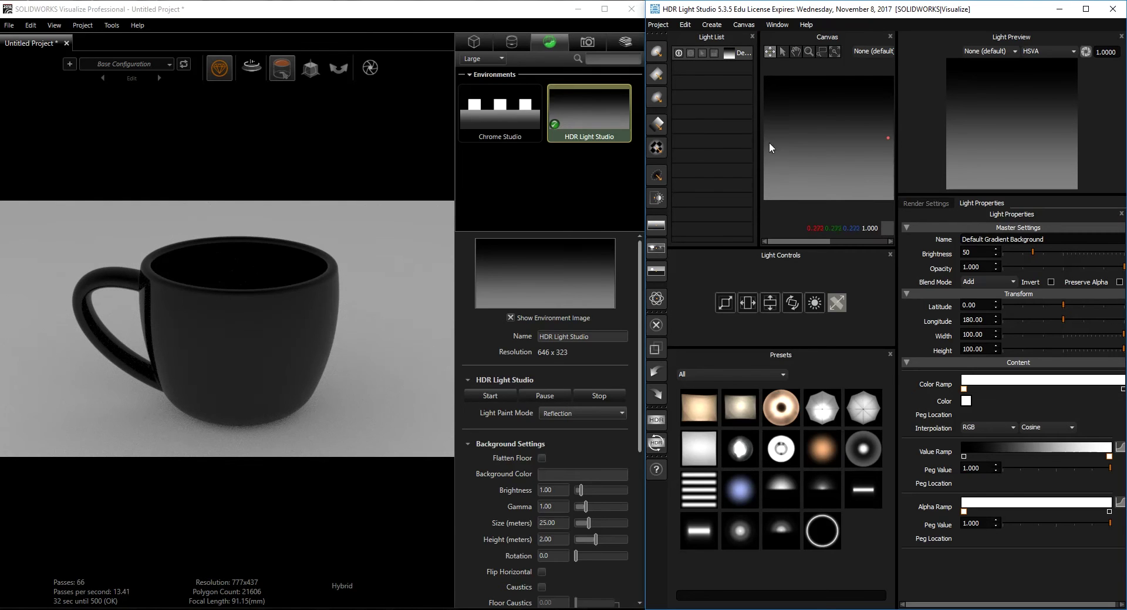
pyautogui.moveTo(757, 125); pyautogui.dragTo(762, 126)
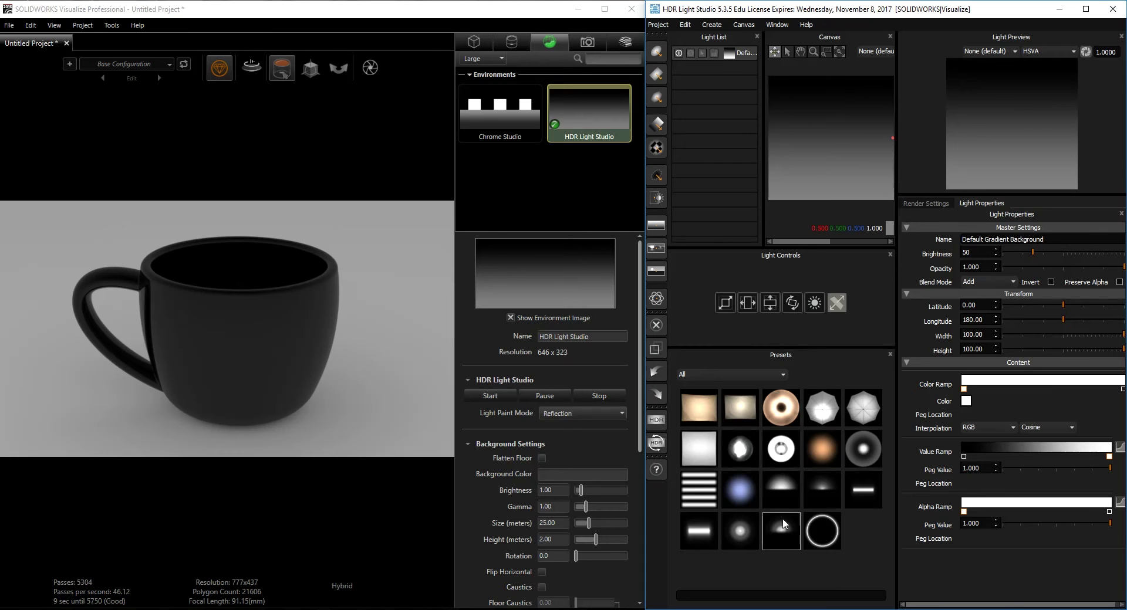
# Add a Perfect Softbox 80x80 light and place its reflection on the right side of the mug body.
pyautogui.click(747, 302)
pyautogui.click(697, 450)
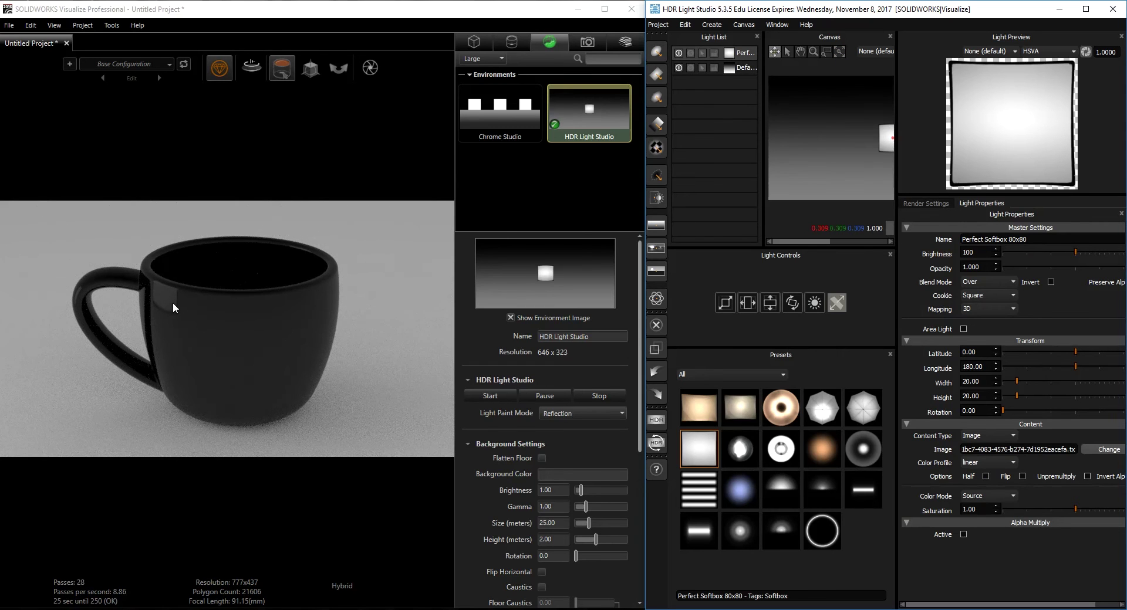
pyautogui.click(880, 140)
pyautogui.moveTo(880, 140); pyautogui.dragTo(837, 117)
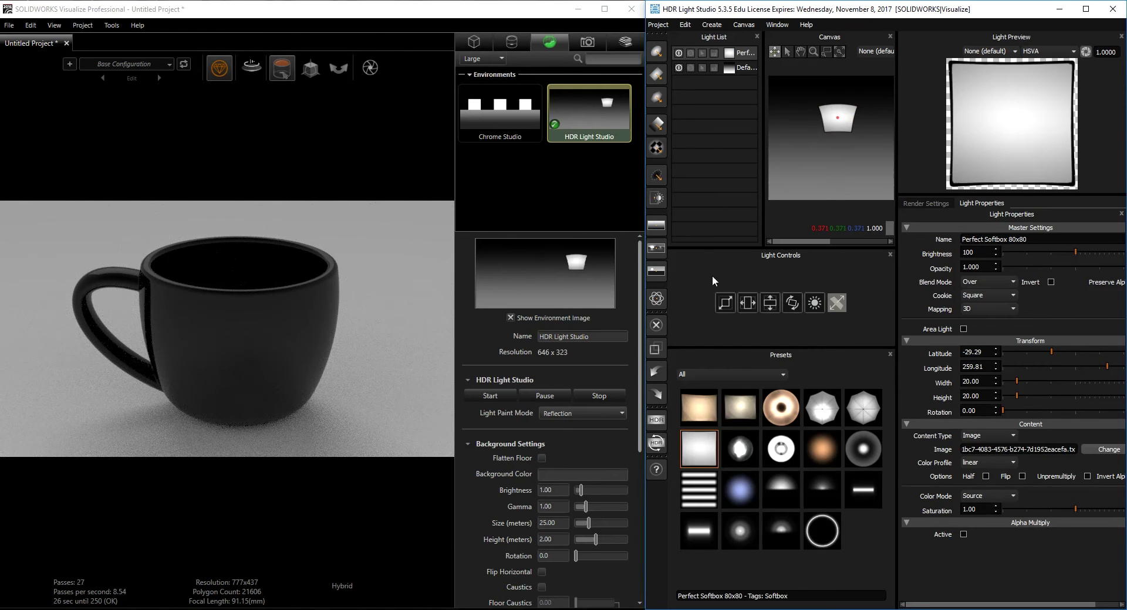
pyautogui.click(282, 326)
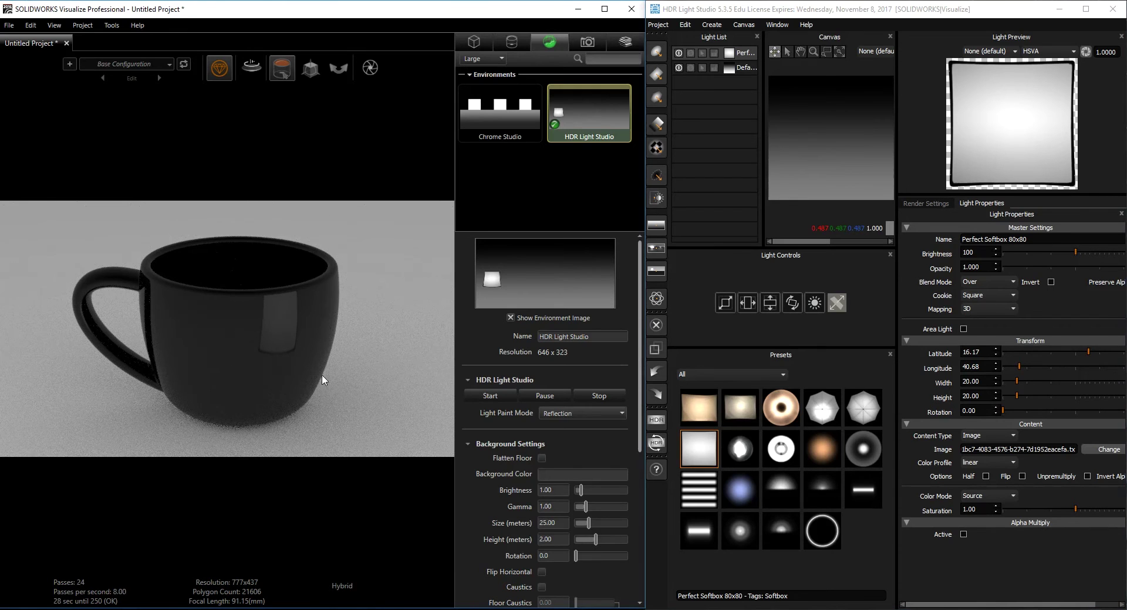
# Enlarge the softbox light to a height of 56.50 and a width of 69.00.
pyautogui.click(726, 303)
pyautogui.moveTo(765, 266); pyautogui.dragTo(782, 255)
pyautogui.moveTo(734, 298); pyautogui.dragTo(760, 300)
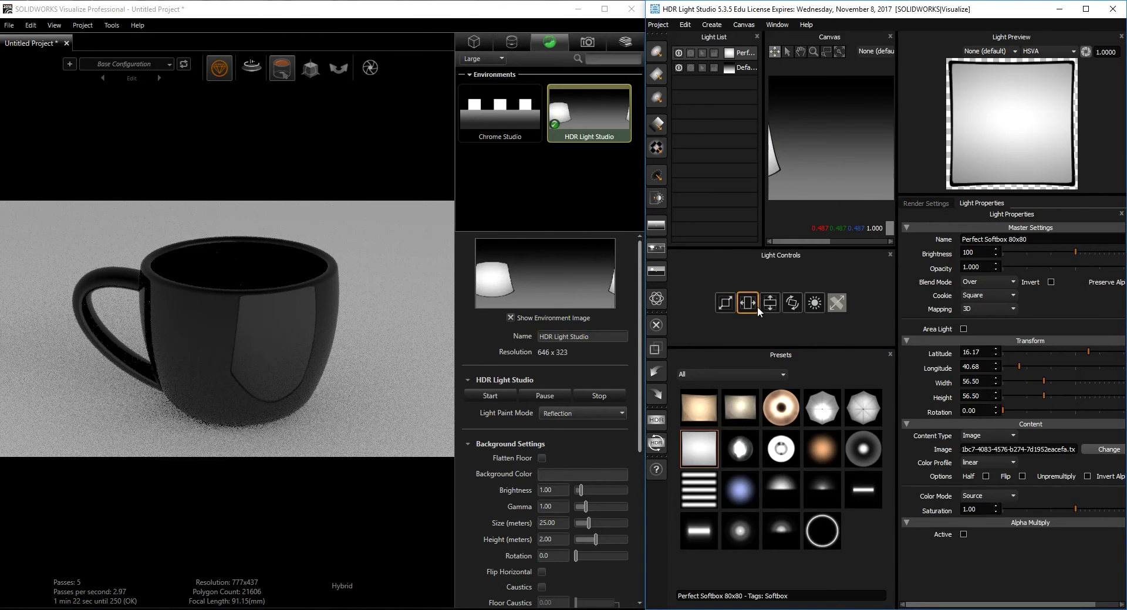
pyautogui.moveTo(755, 304); pyautogui.dragTo(782, 306)
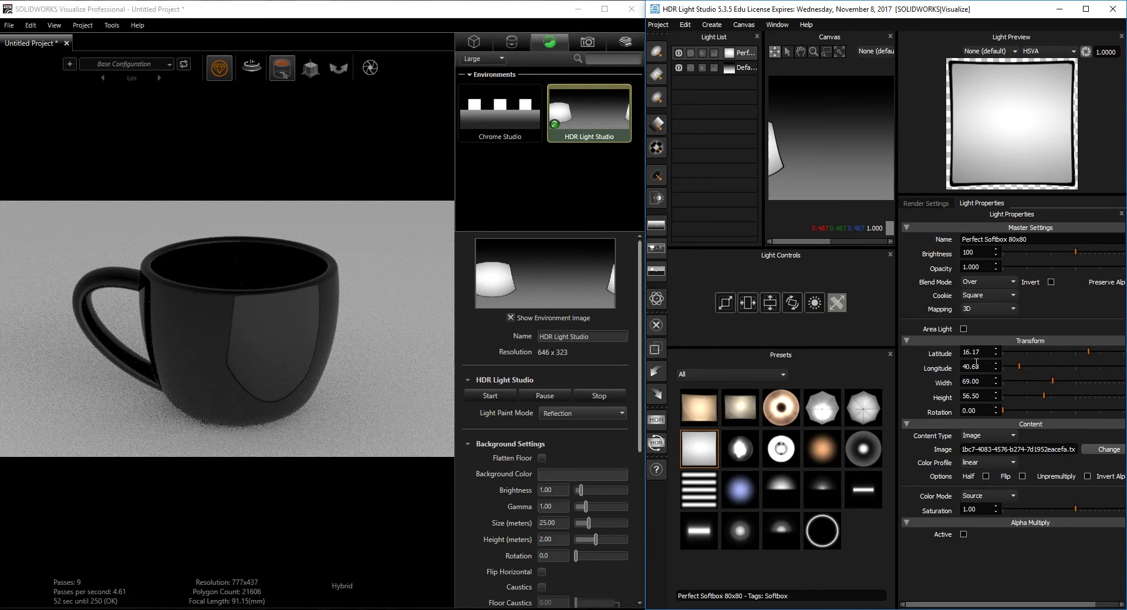
# Reposition the softbox reflection on the mug's right side, at about latitude 28.46 and longitude 6.79.
pyautogui.moveTo(1021, 367)
pyautogui.mouseDown()
pyautogui.moveTo(1040, 367)
pyautogui.moveTo(1010, 375)
pyautogui.mouseUp()
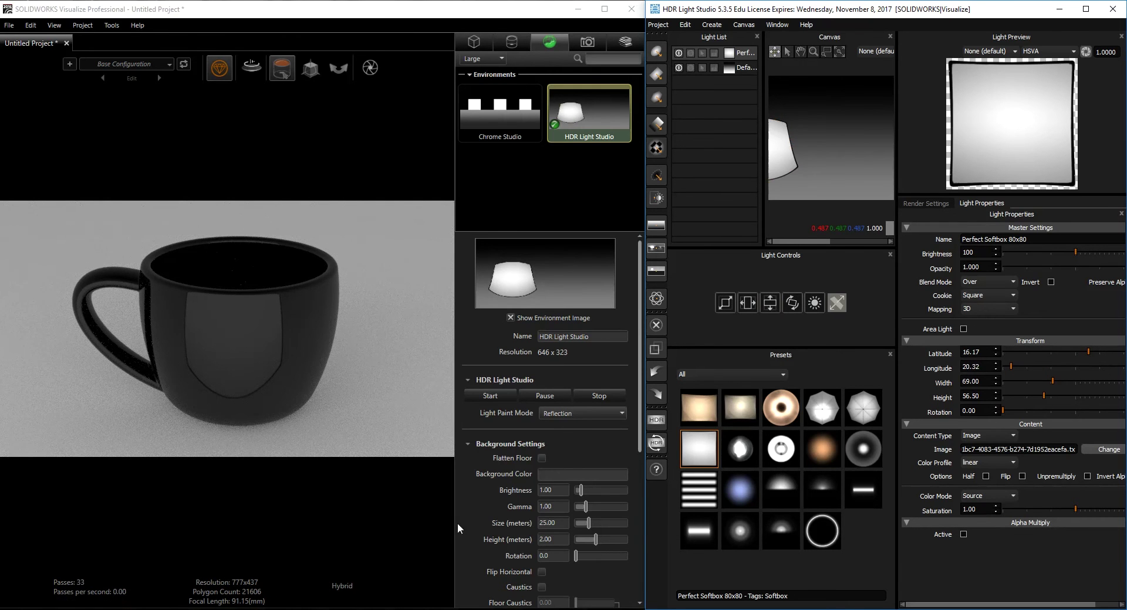
pyautogui.click(332, 343)
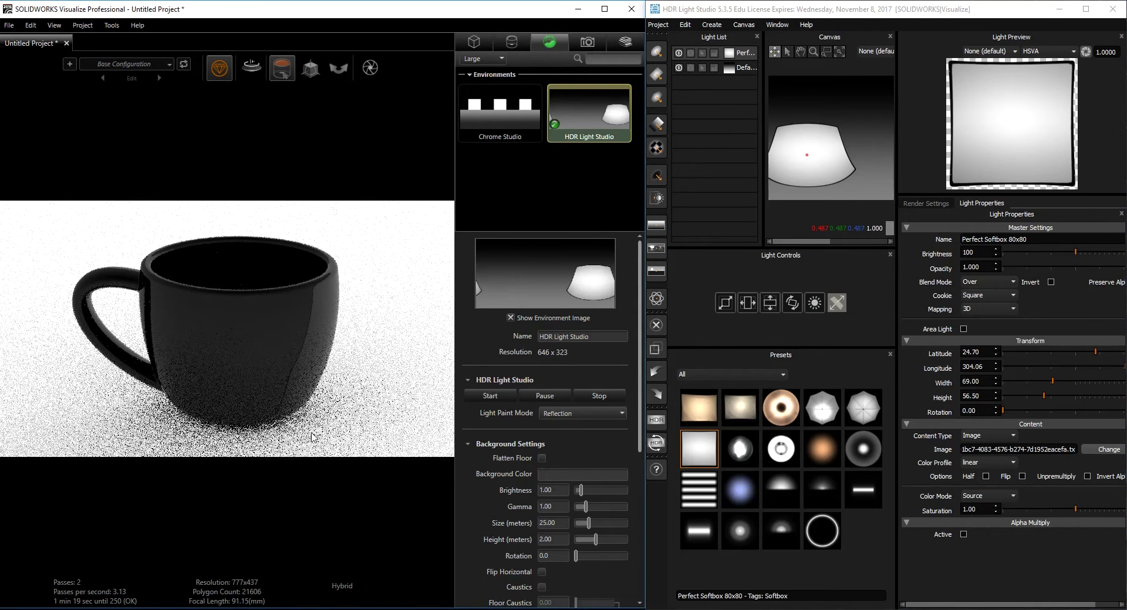
pyautogui.click(302, 348)
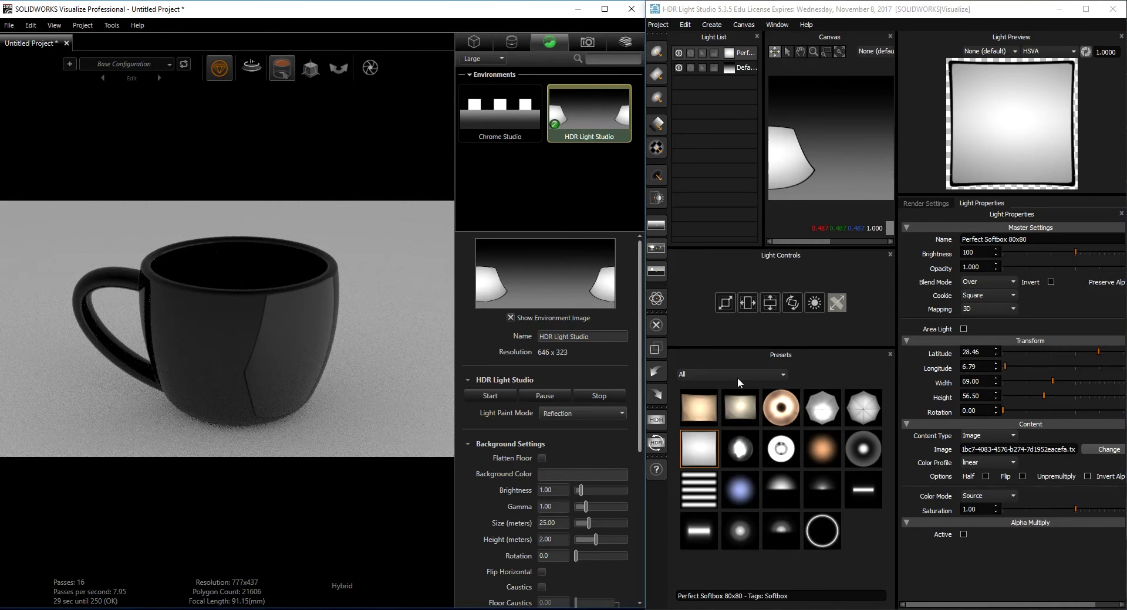
# Scale the softbox down to width 32.50 and height 26.61 and raise its brightness to 698.
pyautogui.moveTo(725, 303); pyautogui.dragTo(706, 325)
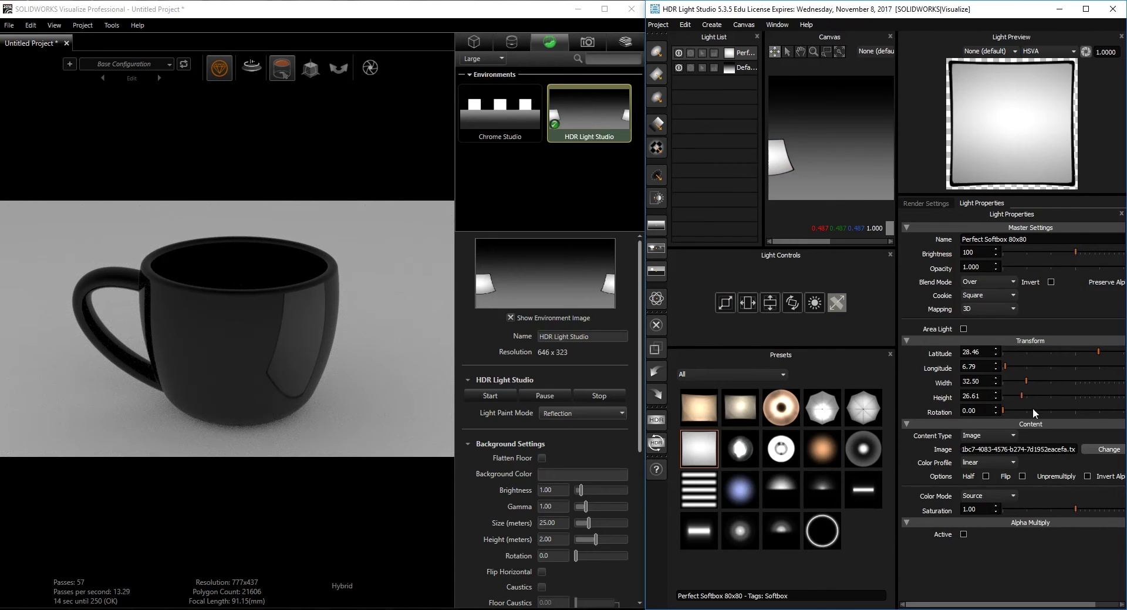
pyautogui.moveTo(1072, 250); pyautogui.dragTo(1113, 252)
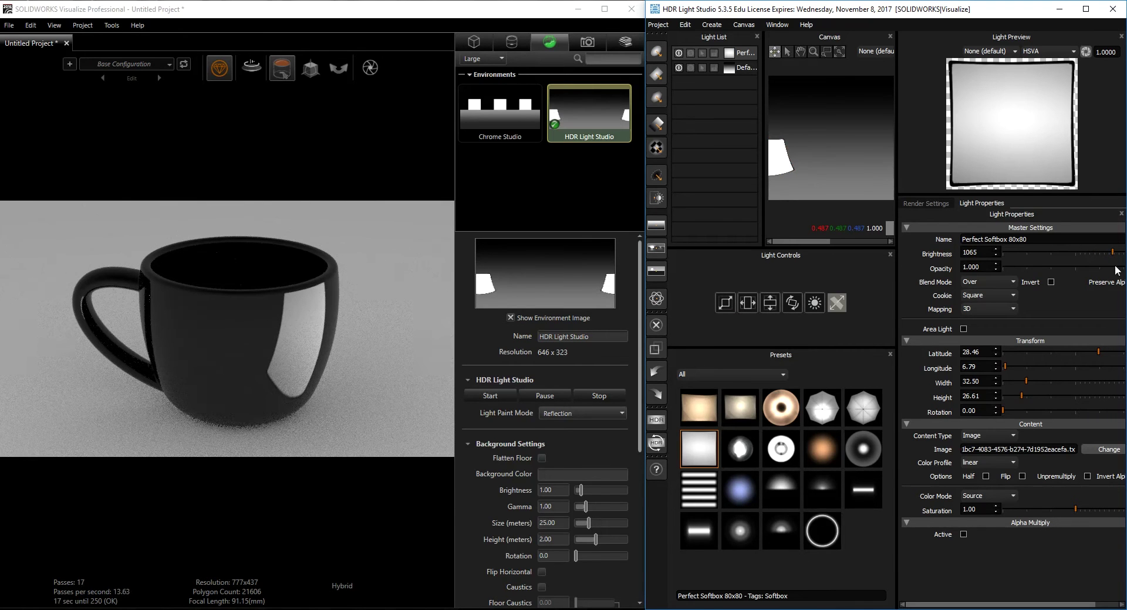
pyautogui.moveTo(1113, 253); pyautogui.dragTo(1098, 253)
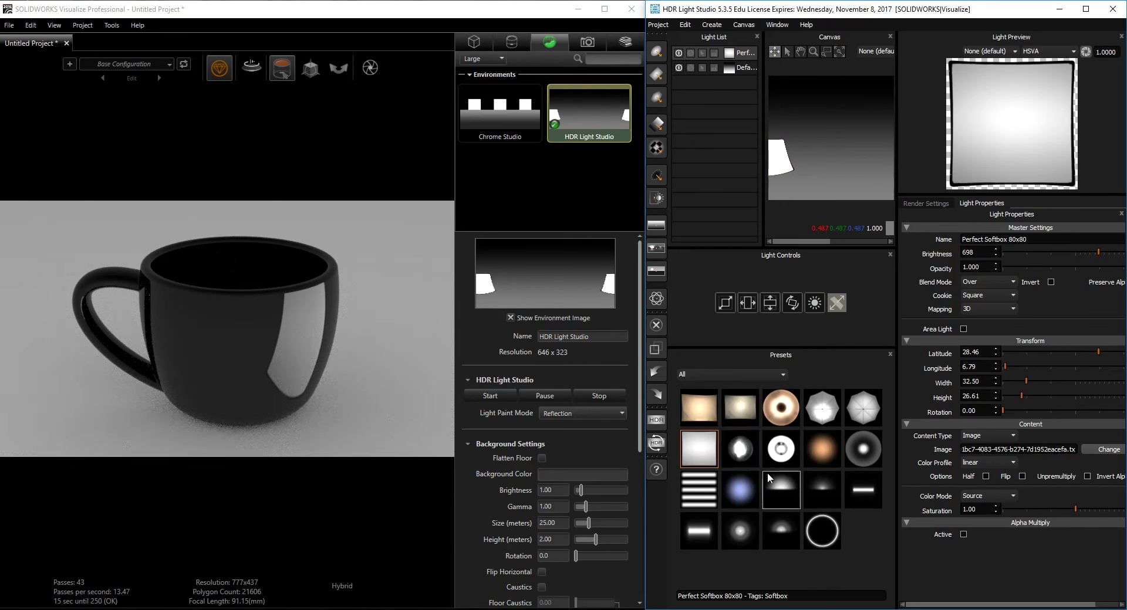
# Add a second Perfect Softbox 80x80 light sized 46.50 by 46.50 and place its reflection on the mug's lower left side.
pyautogui.doubleClick(707, 461)
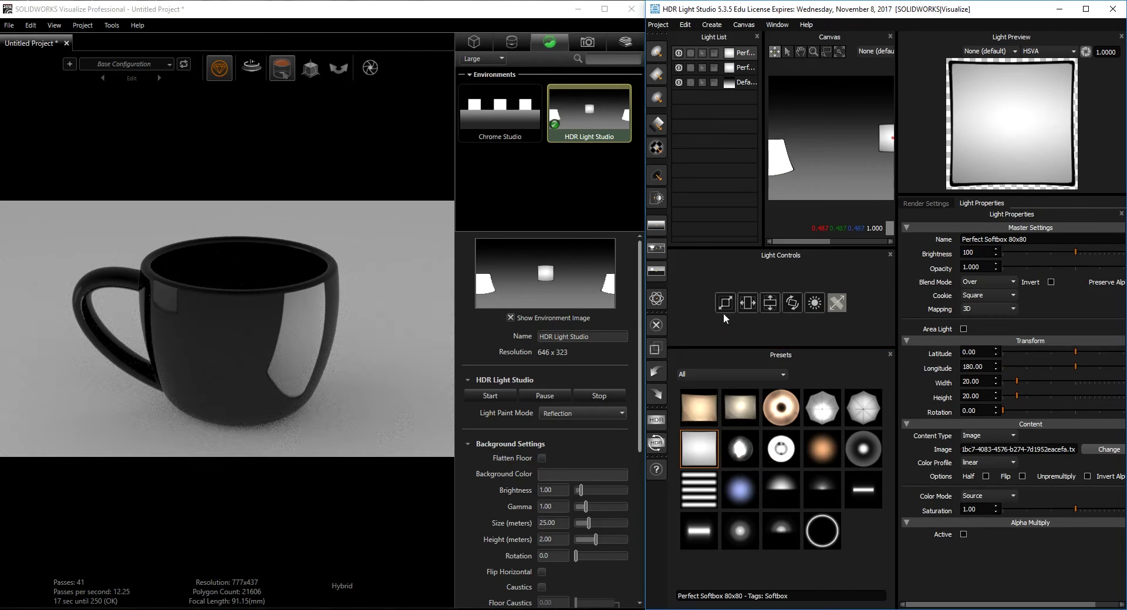
pyautogui.moveTo(732, 303); pyautogui.dragTo(800, 265)
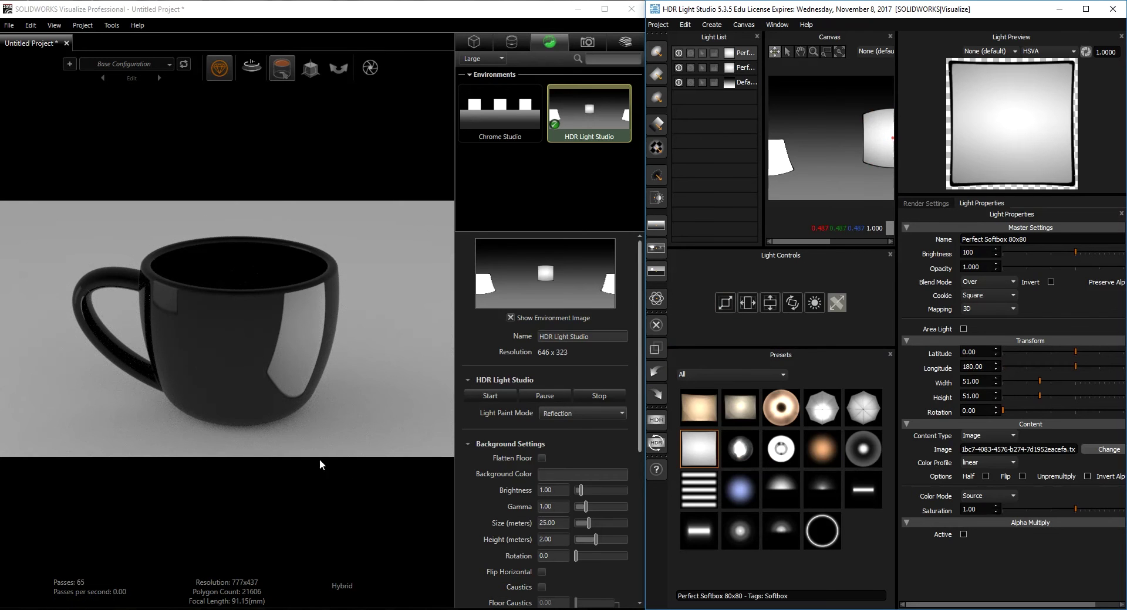
pyautogui.click(171, 372)
pyautogui.click(165, 359)
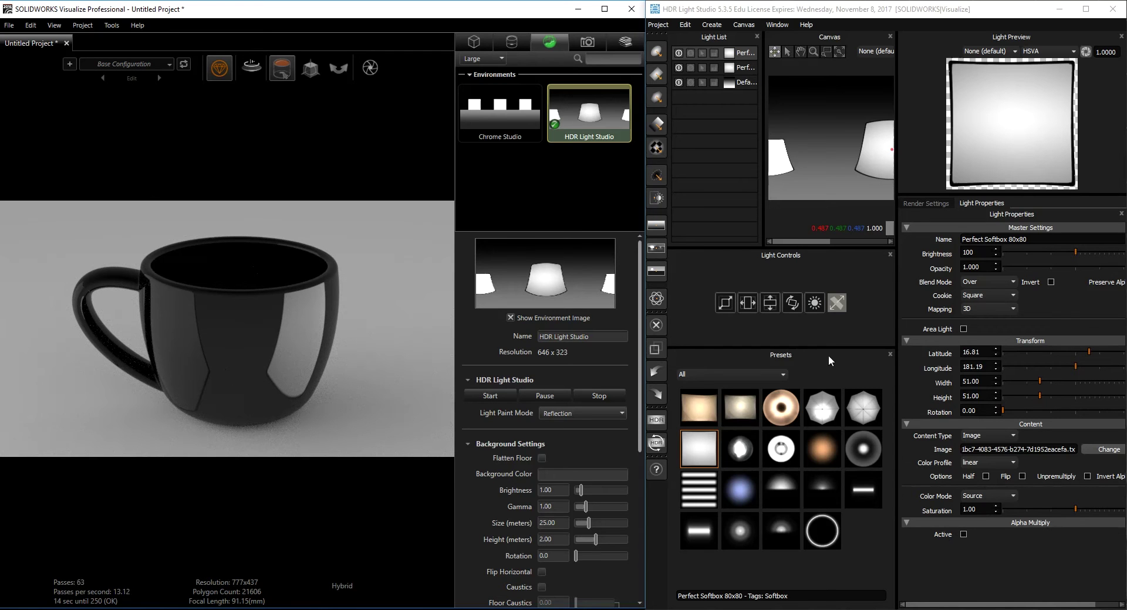
pyautogui.moveTo(731, 301); pyautogui.dragTo(719, 310)
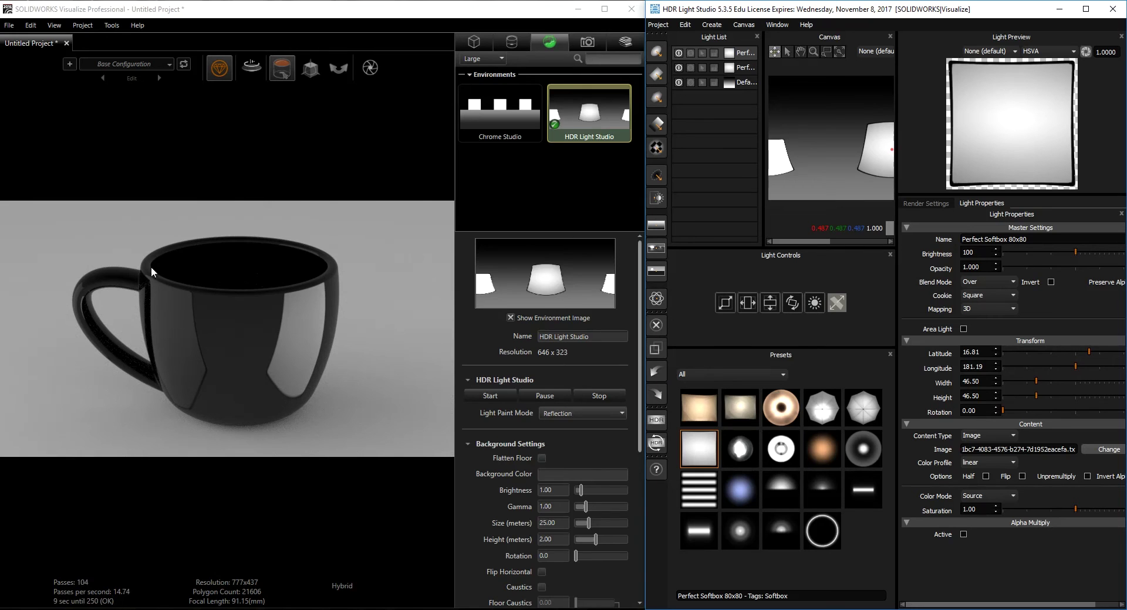
# Switch the light paint mode to Illumination and place the second softbox on the mug's lower left, at about latitude -0.80 and longitude 128.20.
pyautogui.click(558, 413)
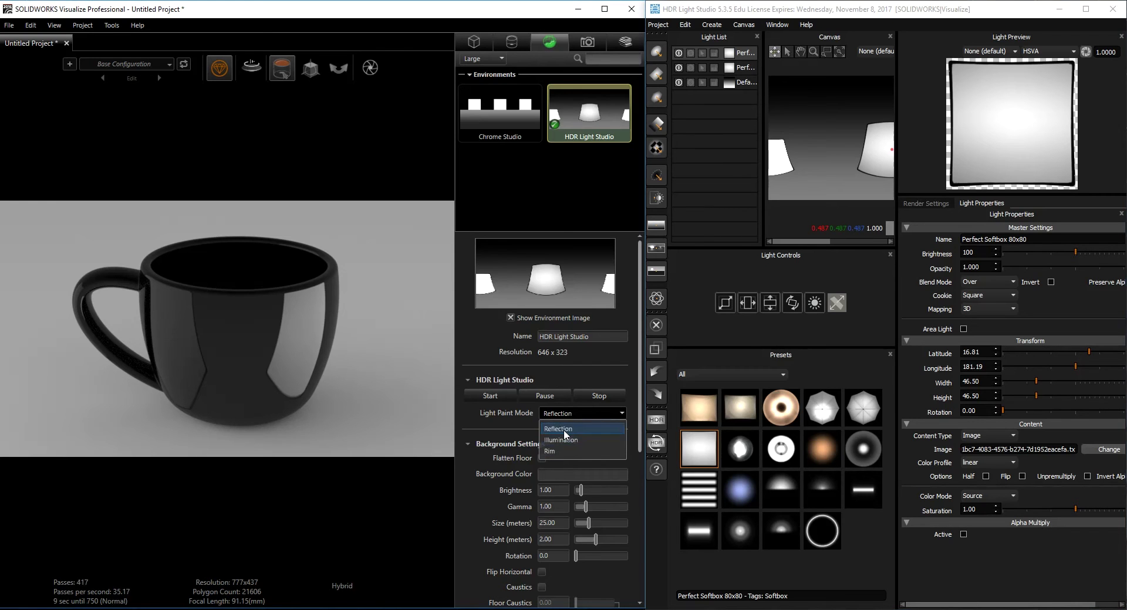
pyautogui.click(563, 430)
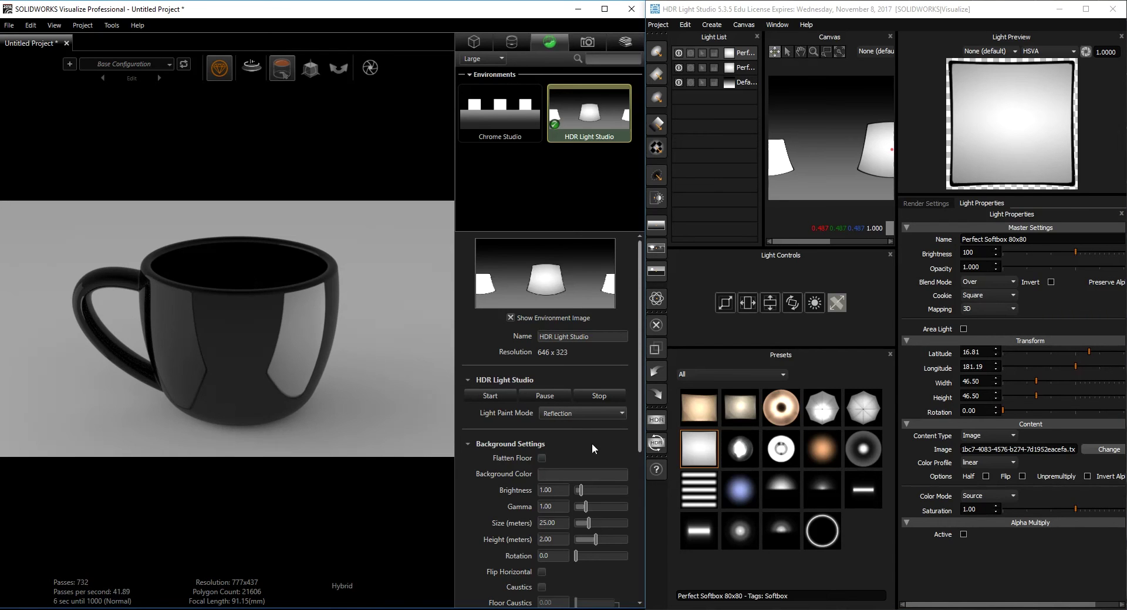
pyautogui.click(611, 414)
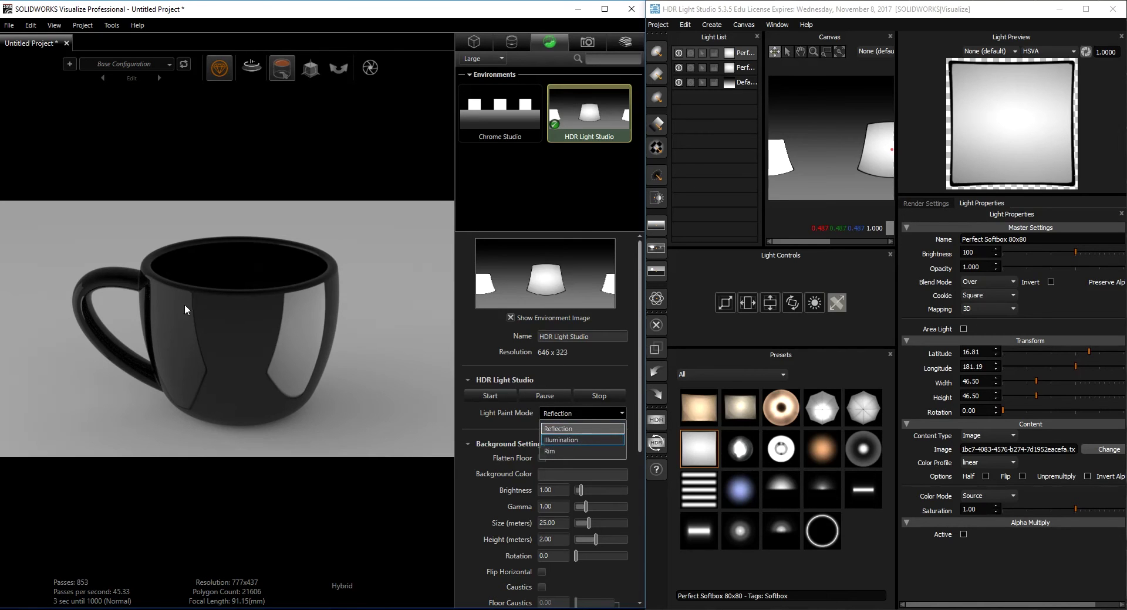
pyautogui.click(560, 442)
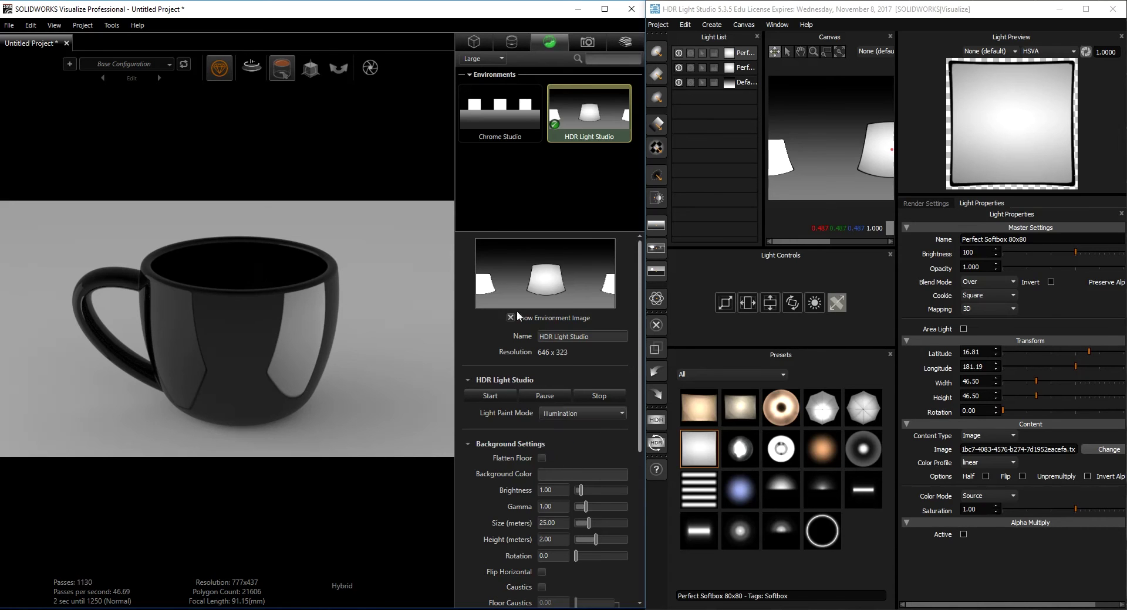
pyautogui.click(744, 53)
pyautogui.click(182, 388)
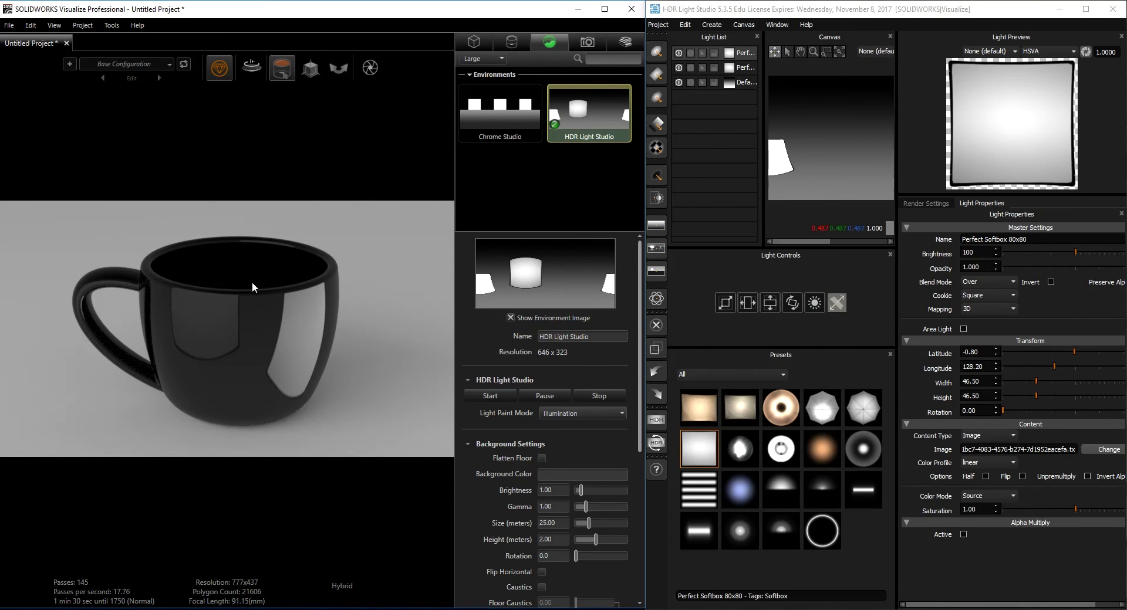
# Return the light paint mode to Reflection and place the softbox reflection low on the mug's left side, at about latitude 21.50 and longitude 204.24.
pyautogui.click(564, 413)
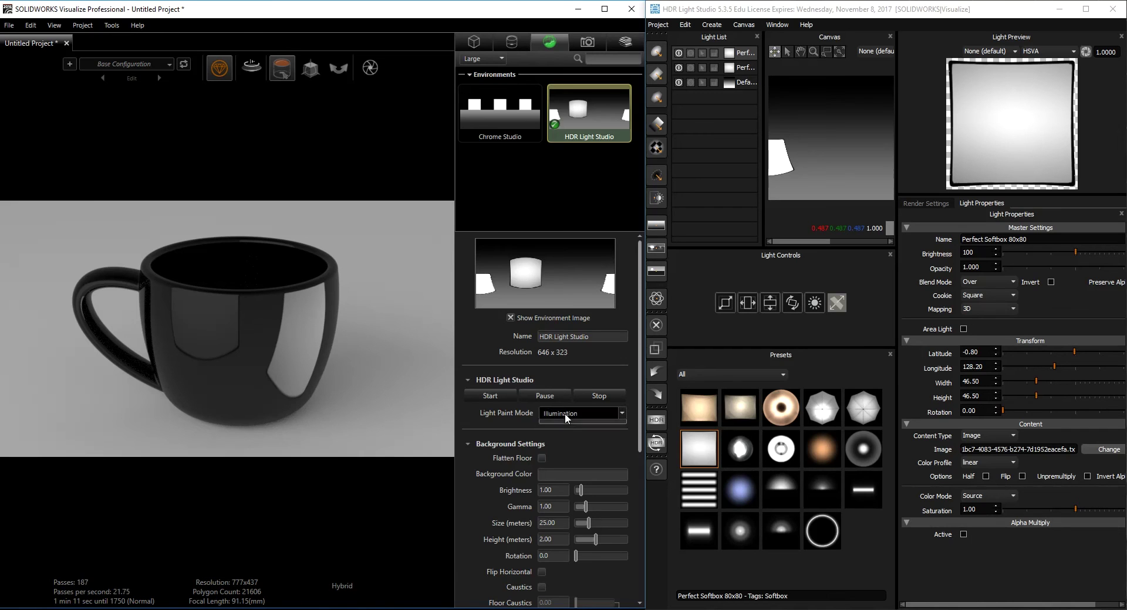
pyautogui.click(581, 440)
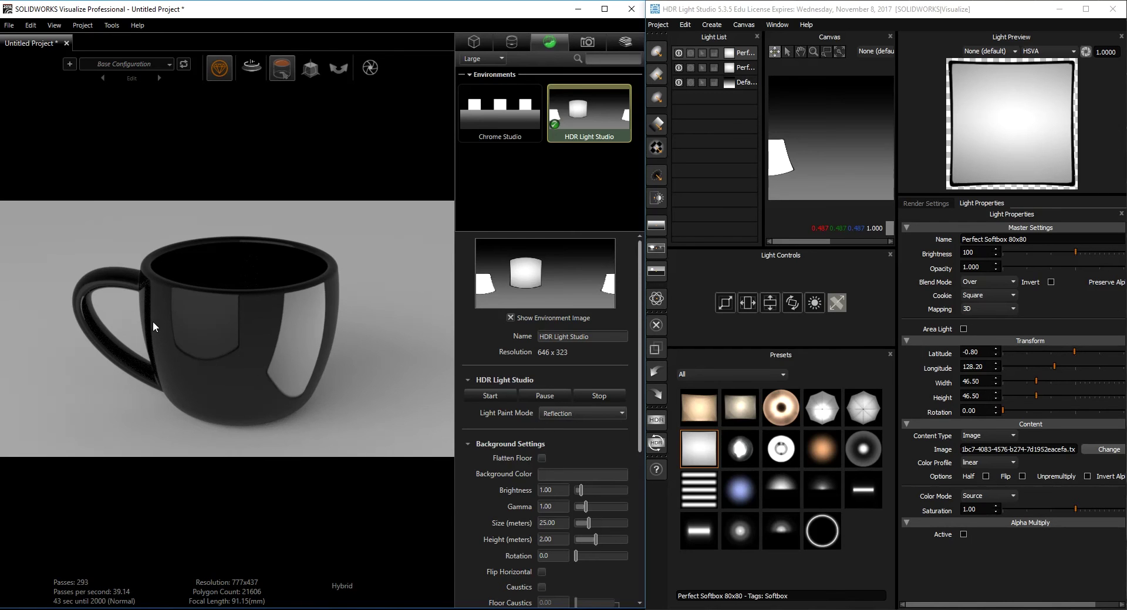
pyautogui.click(169, 373)
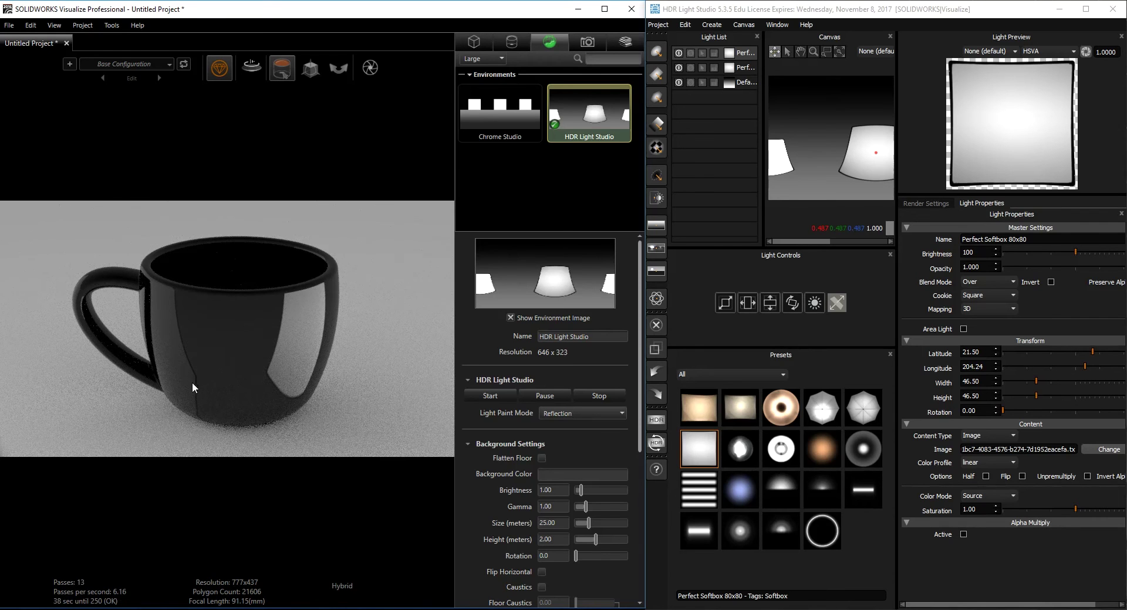
# Set the light paint mode to Rim and place the softbox from the mug's front, at about latitude 18.31 and longitude 275.15.
pyautogui.click(583, 417)
pyautogui.click(553, 454)
pyautogui.click(227, 371)
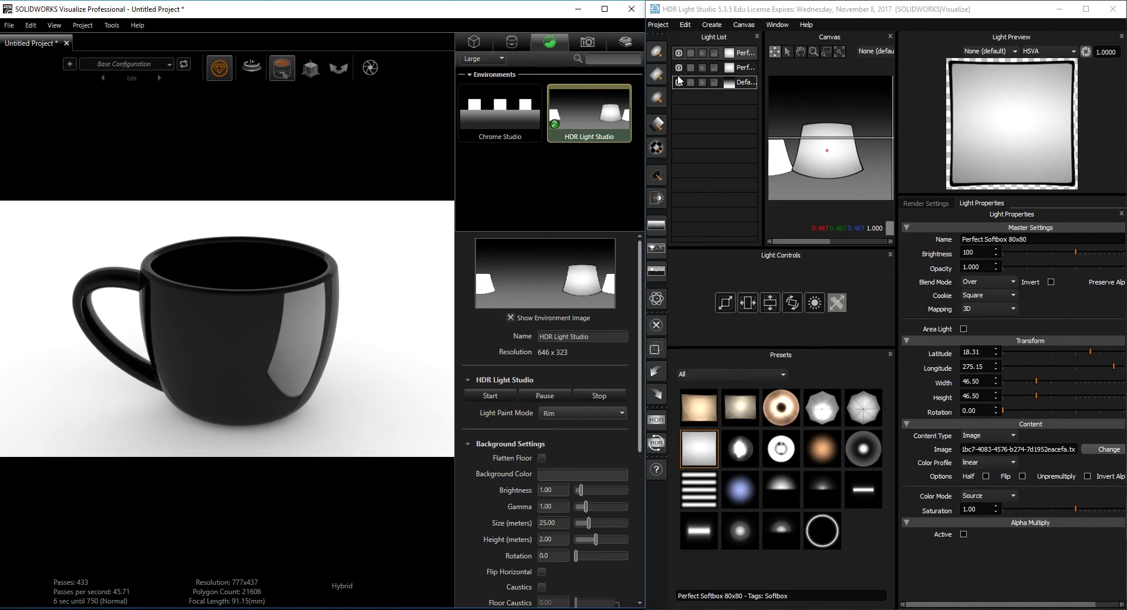
# Hide and restore the 46.50 by 46.50 softbox to compare its effect, and select the other softbox.
pyautogui.click(678, 53)
pyautogui.click(677, 53)
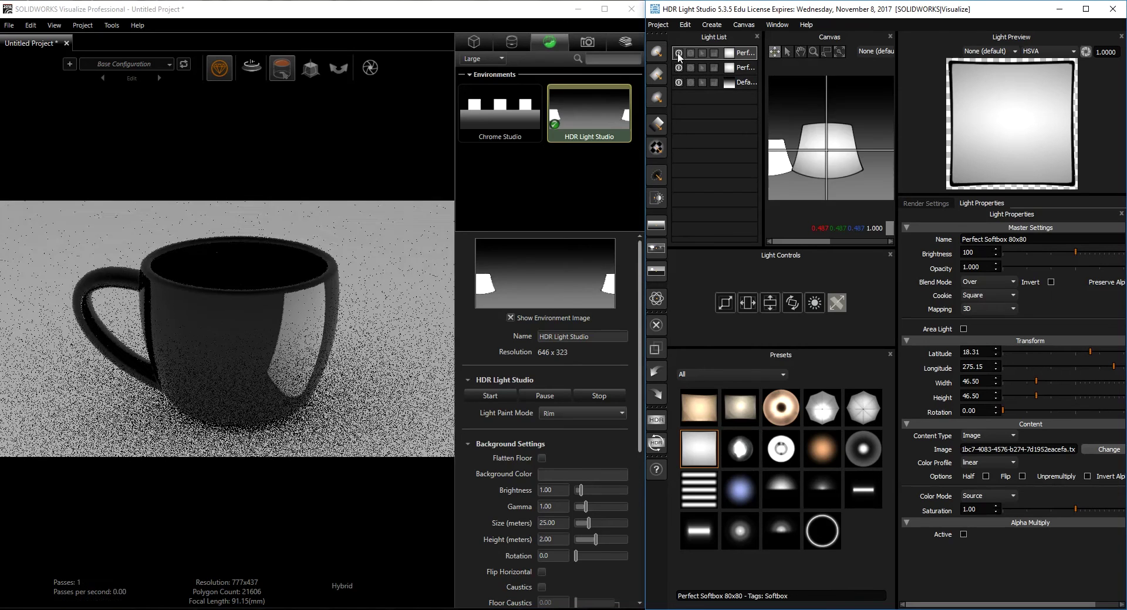
pyautogui.click(679, 67)
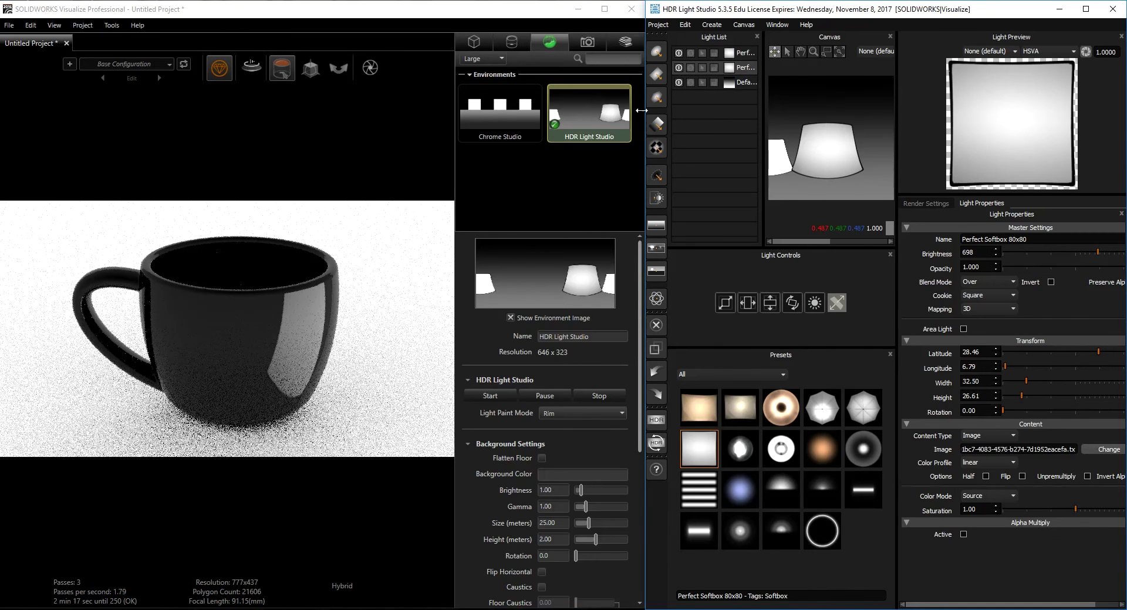
# Isolate each softbox in turn to examine its individual contribution to the mug, and restore all lights.
pyautogui.click(690, 52)
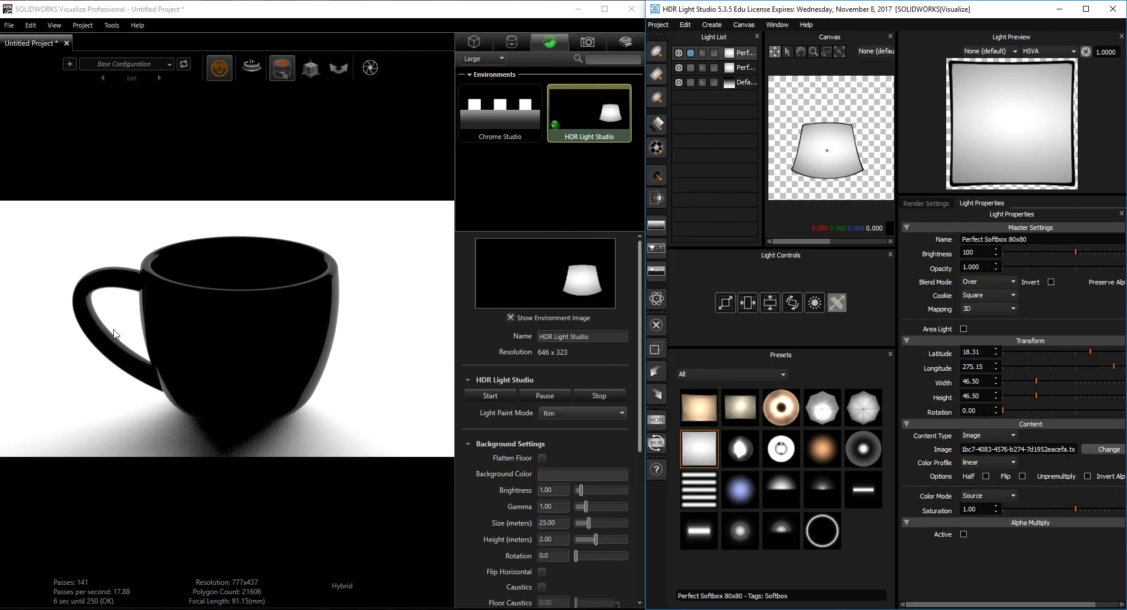
pyautogui.click(687, 53)
pyautogui.click(690, 68)
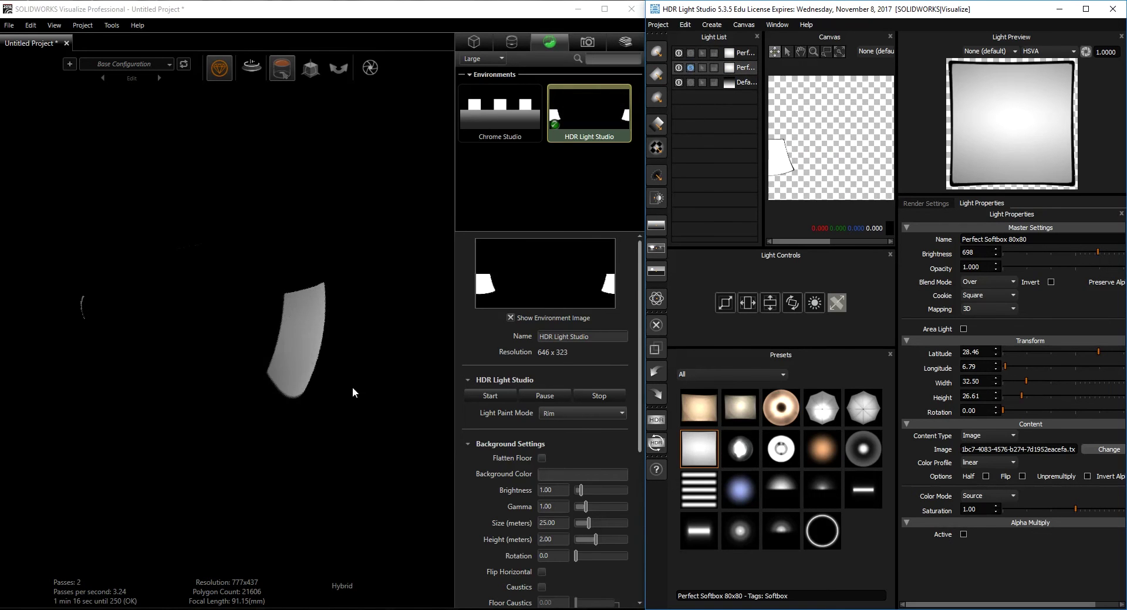
pyautogui.click(689, 69)
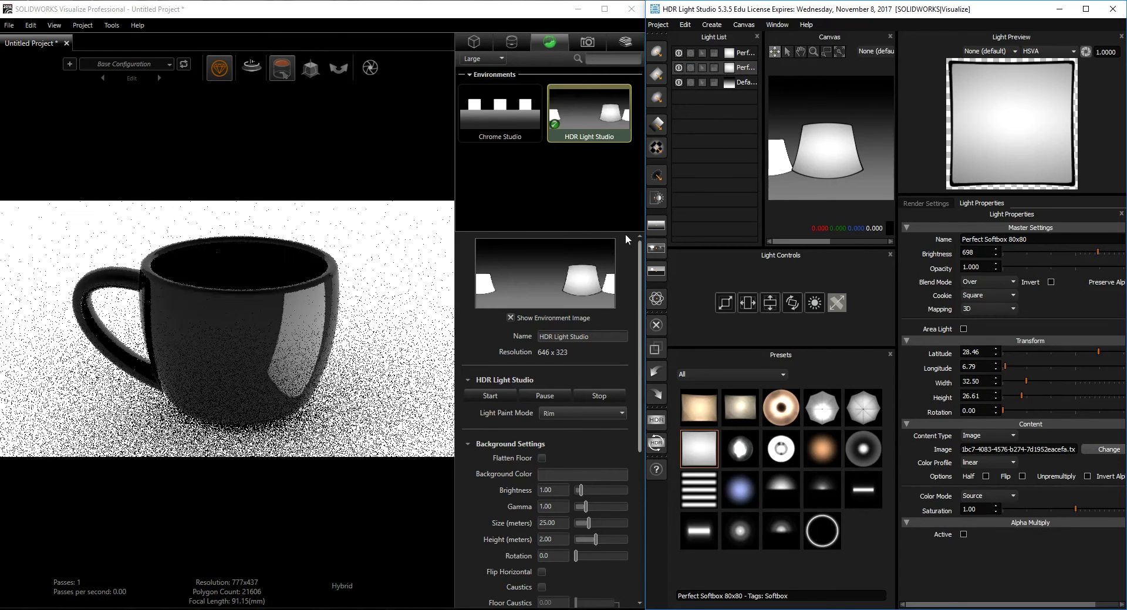
pyautogui.click(692, 51)
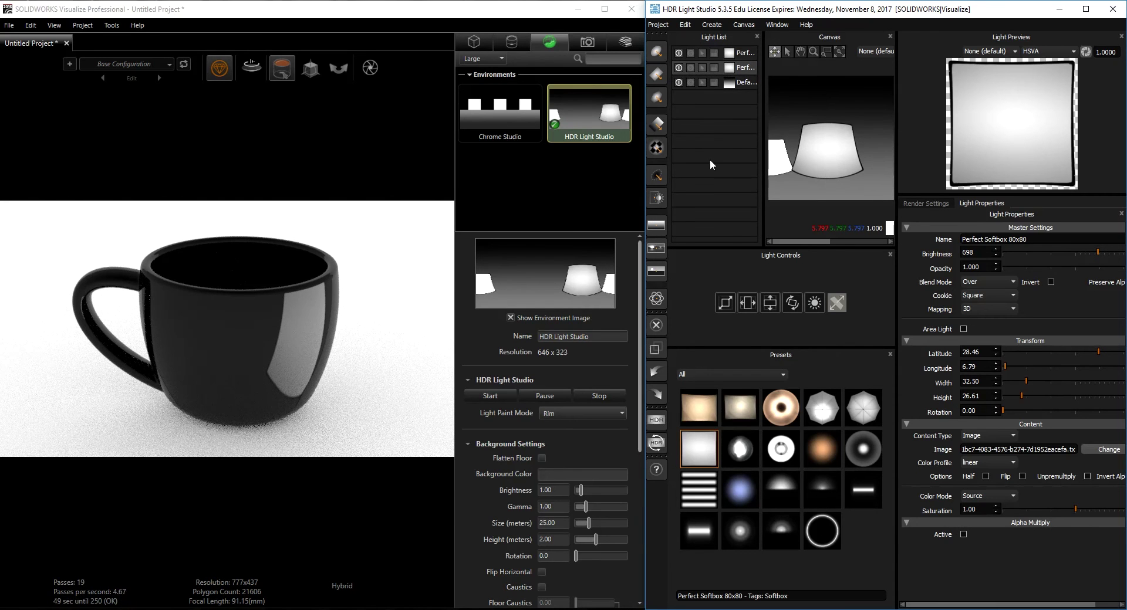
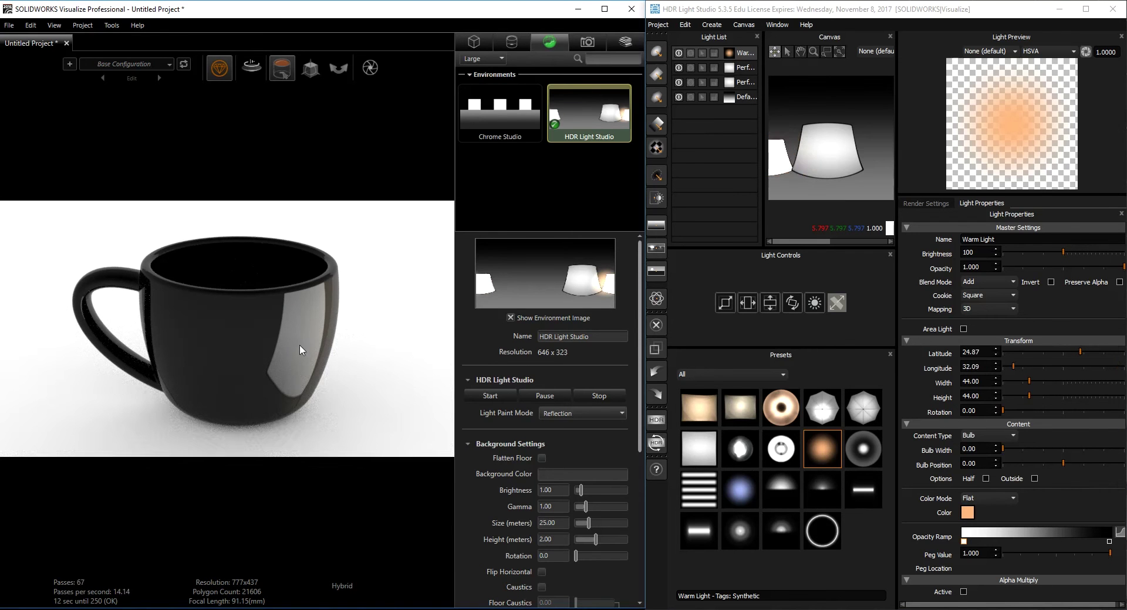
# Place the Warm Light's reflection on the mug's right side, at about latitude 25.63 and longitude 349.10.
pyautogui.click(298, 344)
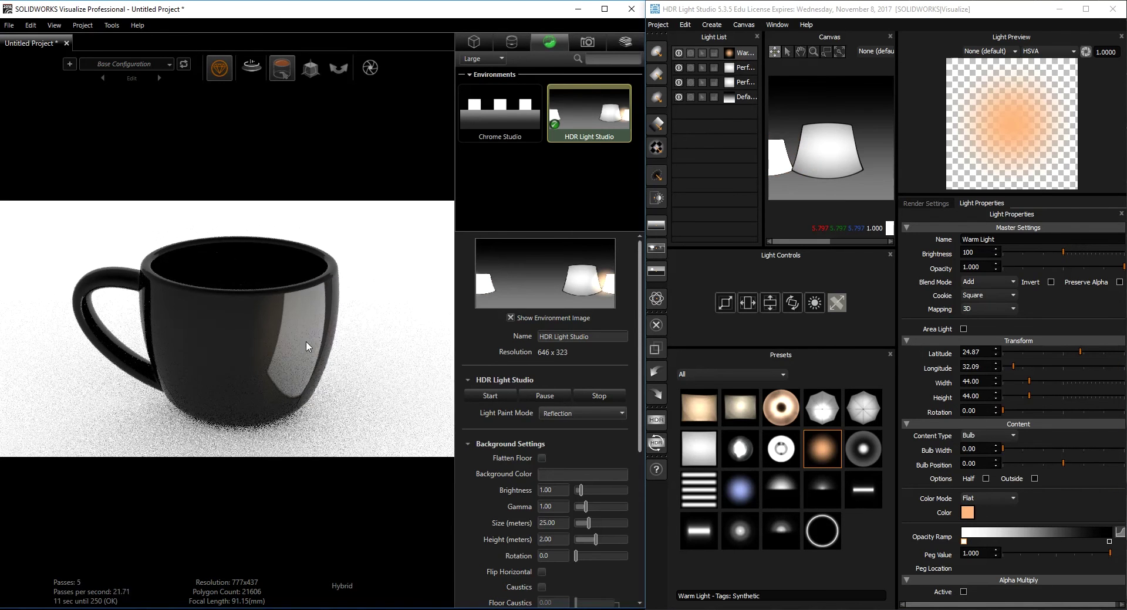
pyautogui.click(306, 375)
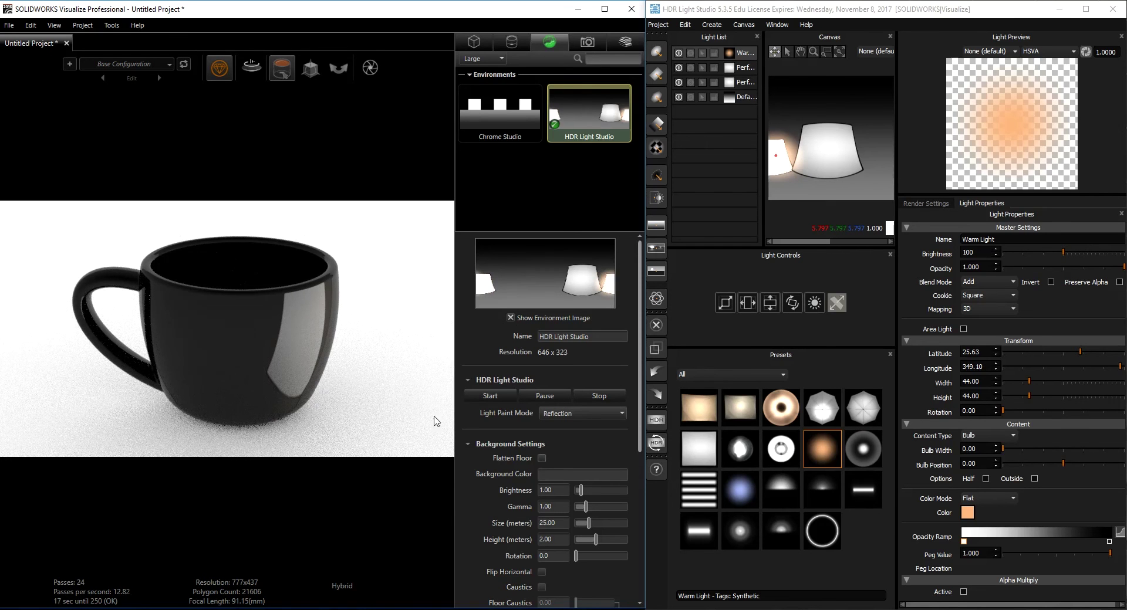
# Add a third Perfect Softbox 80x80 light and size it to width 32.00 and height 75.00.
pyautogui.click(699, 449)
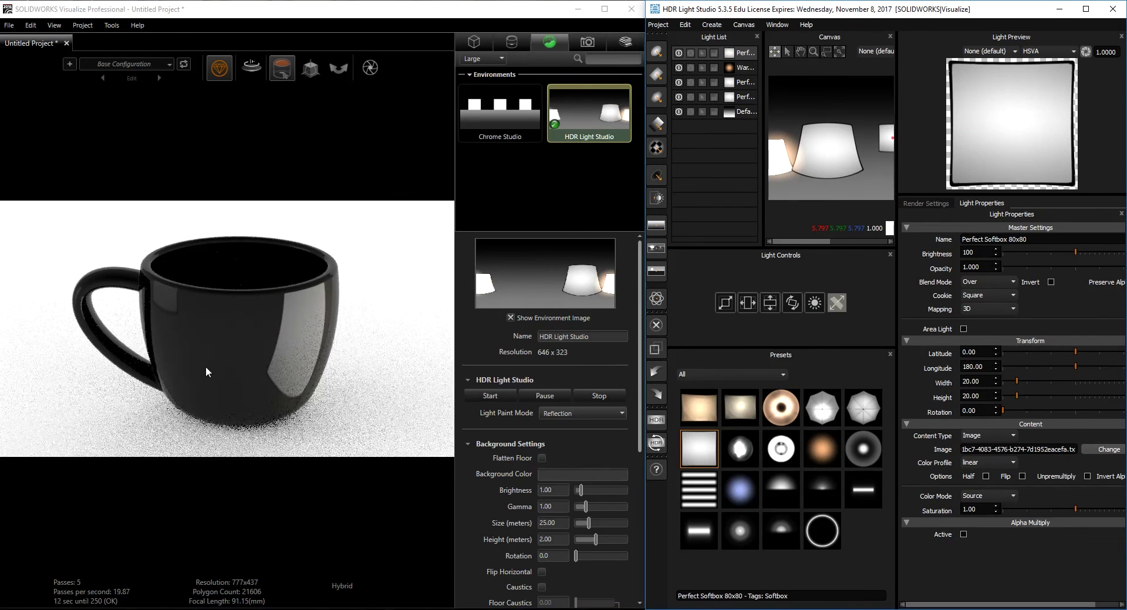
pyautogui.moveTo(747, 303); pyautogui.dragTo(770, 276)
pyautogui.click(725, 303)
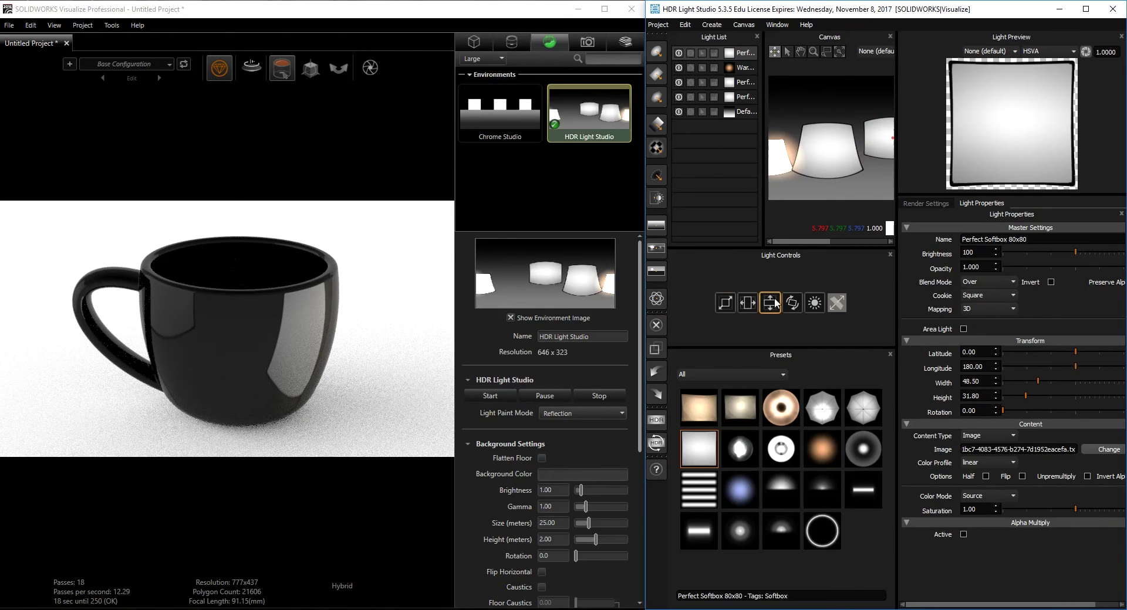
pyautogui.moveTo(726, 303); pyautogui.dragTo(693, 331)
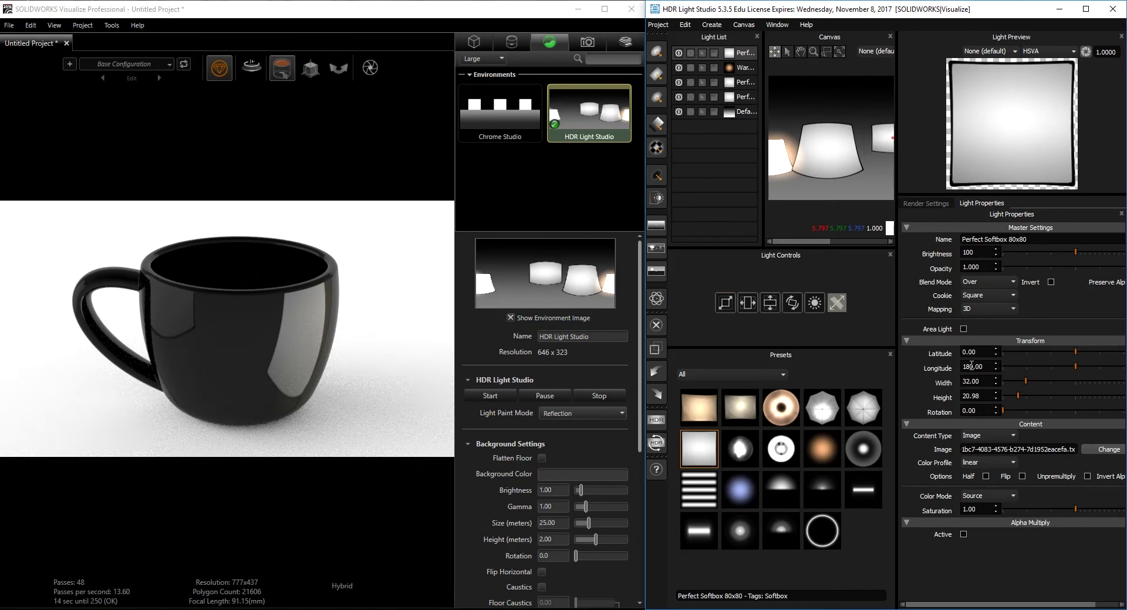
pyautogui.moveTo(1017, 396); pyautogui.dragTo(1058, 401)
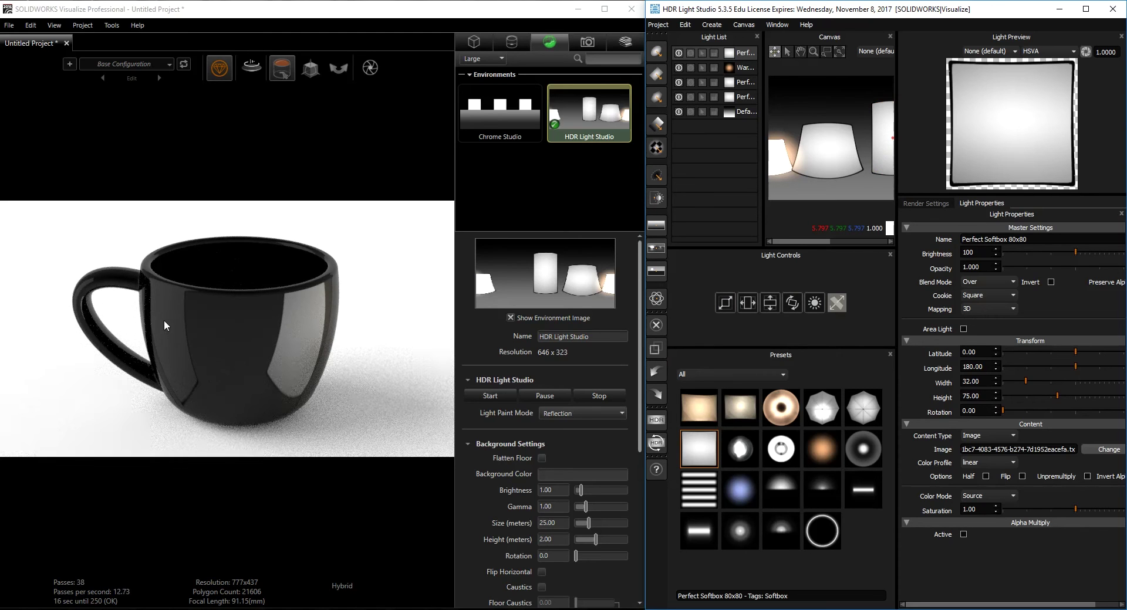
# Try several reflection spots for the tall softbox, ending near the mug's left edge at about latitude -17.52 and longitude 263.37.
pyautogui.click(294, 369)
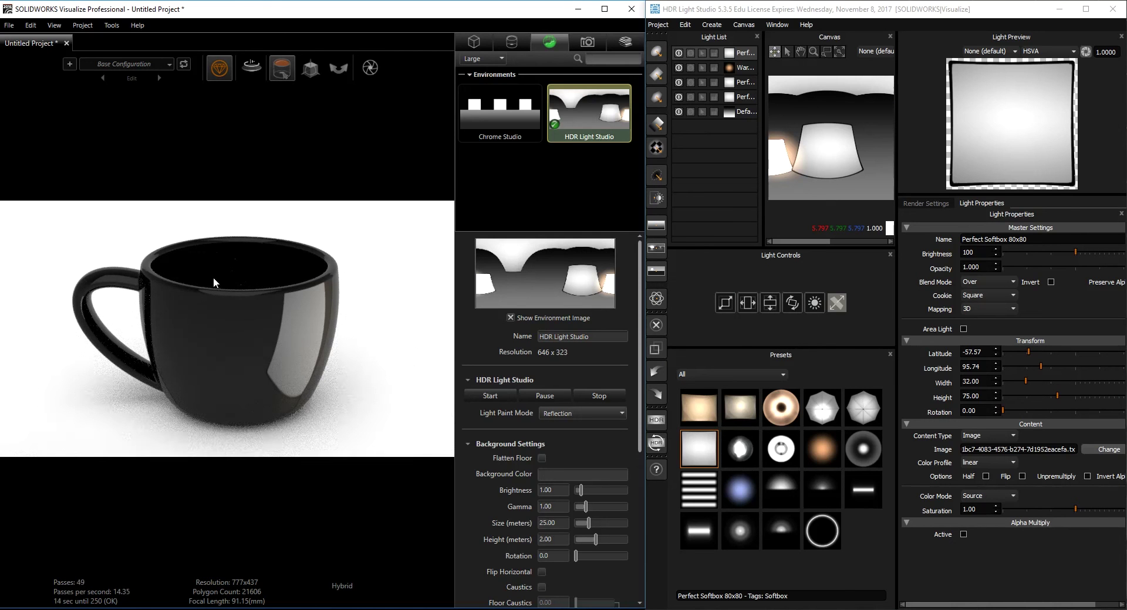
pyautogui.click(262, 431)
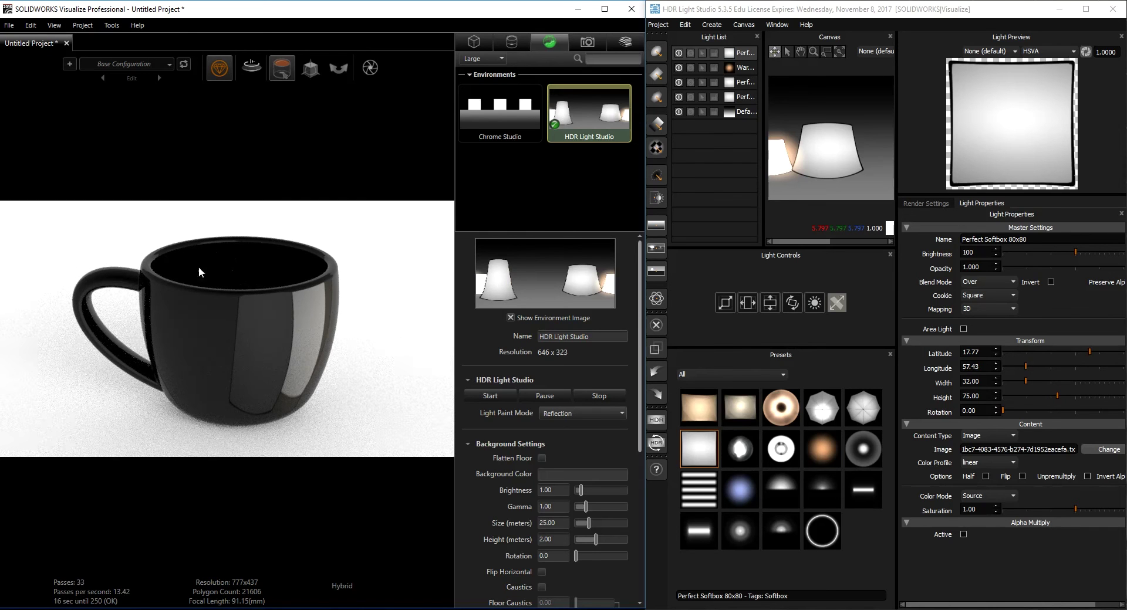
pyautogui.click(169, 332)
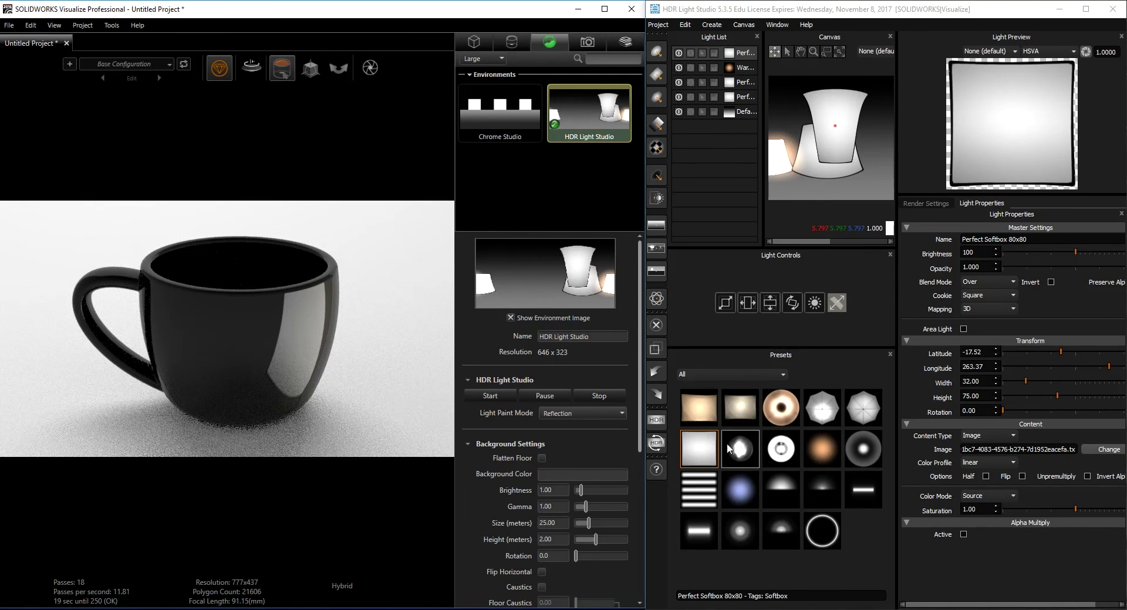
# Add a fourth Perfect Softbox 80x80 light with height 74.20 and shift its longitude to about 158.22.
pyautogui.doubleClick(698, 449)
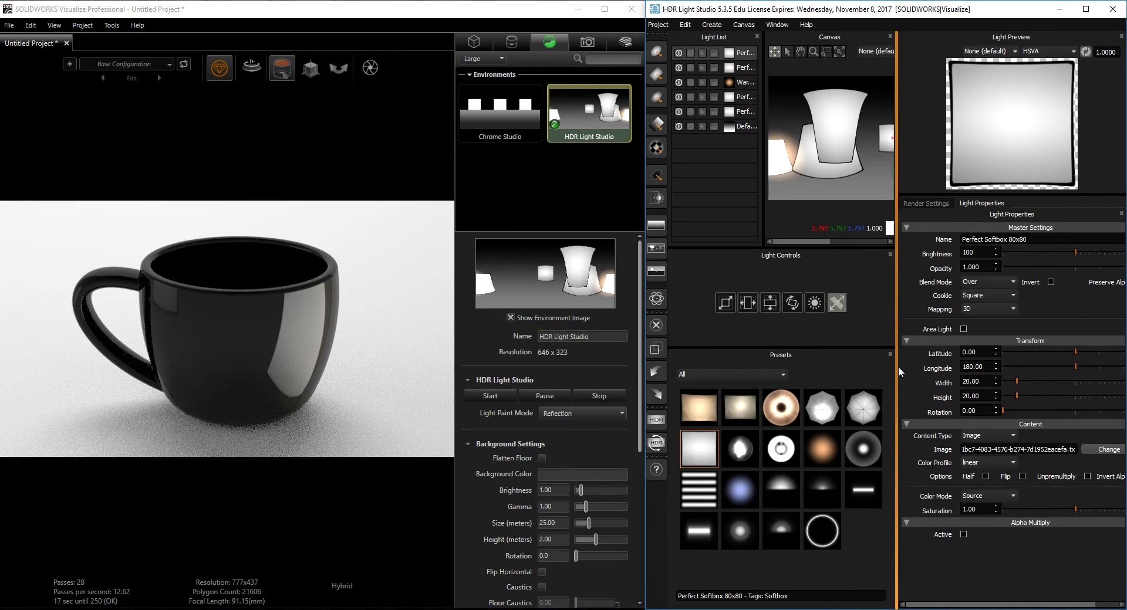
pyautogui.moveTo(1015, 395); pyautogui.dragTo(1055, 399)
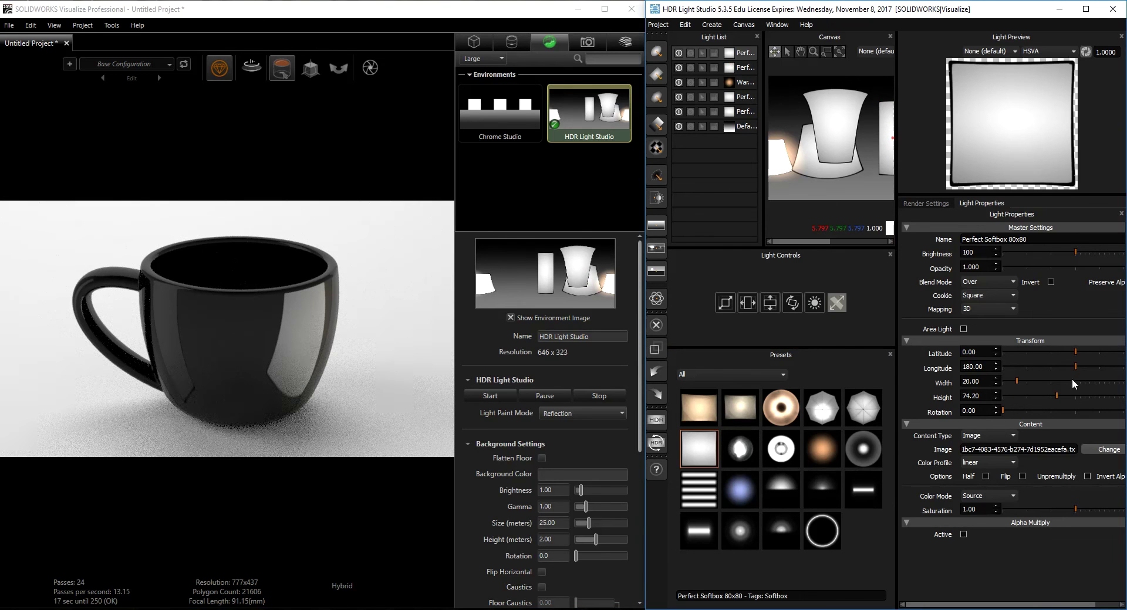
pyautogui.moveTo(1075, 367); pyautogui.dragTo(1051, 368)
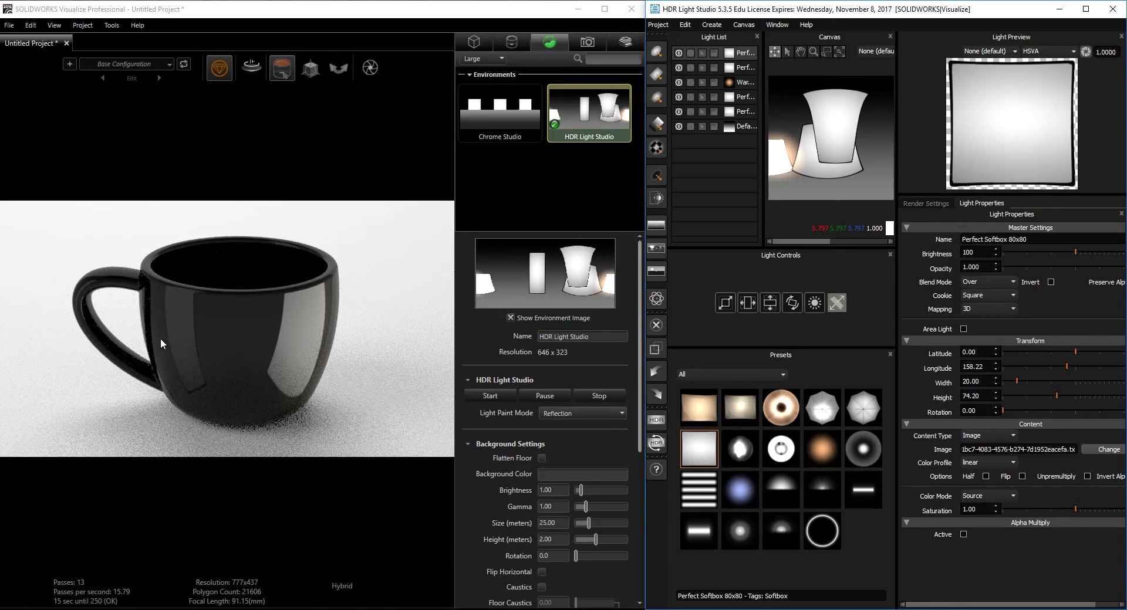
# Move the newest softbox's reflection to the mug's lower left edge, at about latitude 26.95 and longitude 193.69.
pyautogui.click(162, 361)
pyautogui.moveTo(162, 362); pyautogui.dragTo(174, 456)
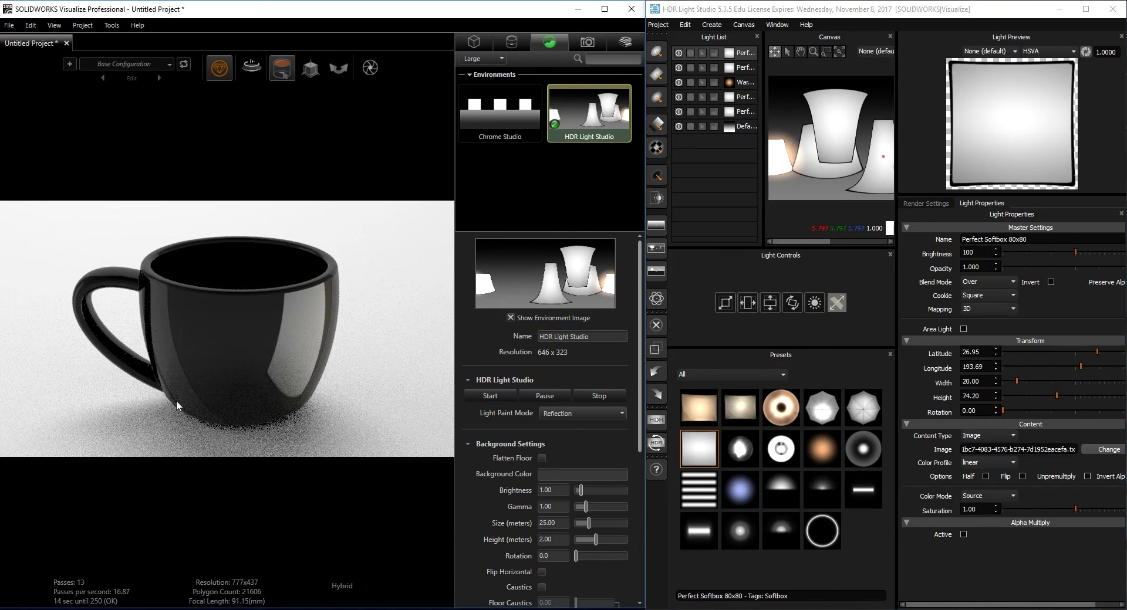
pyautogui.moveTo(276, 373); pyautogui.dragTo(270, 416)
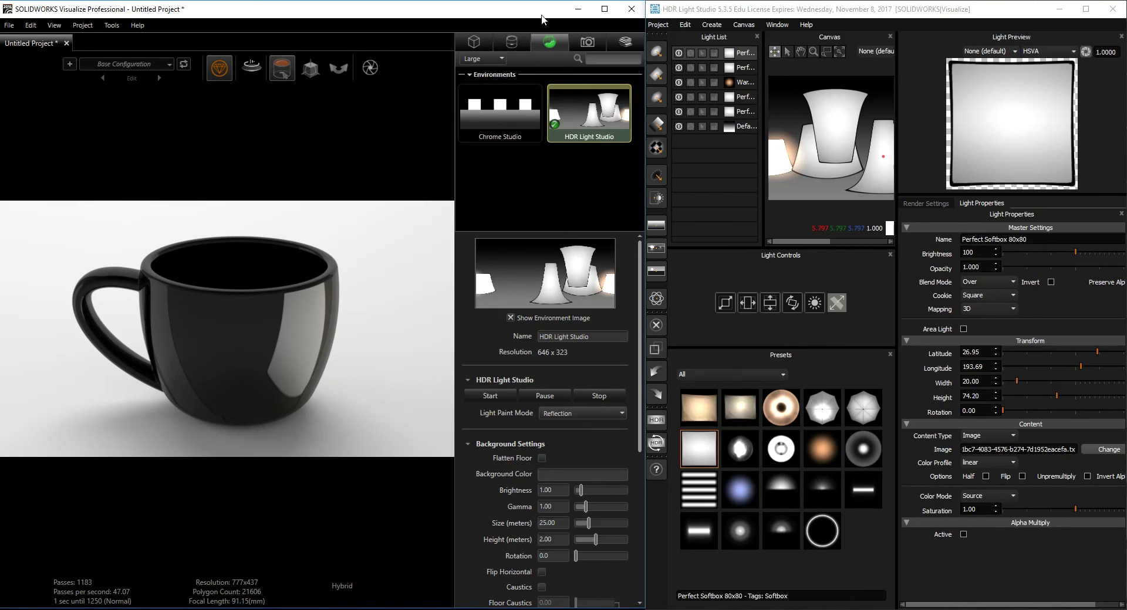
# Hide the environment image and set the background color to pale pink with hue 0, saturation 17 and value 79.
pyautogui.click(510, 318)
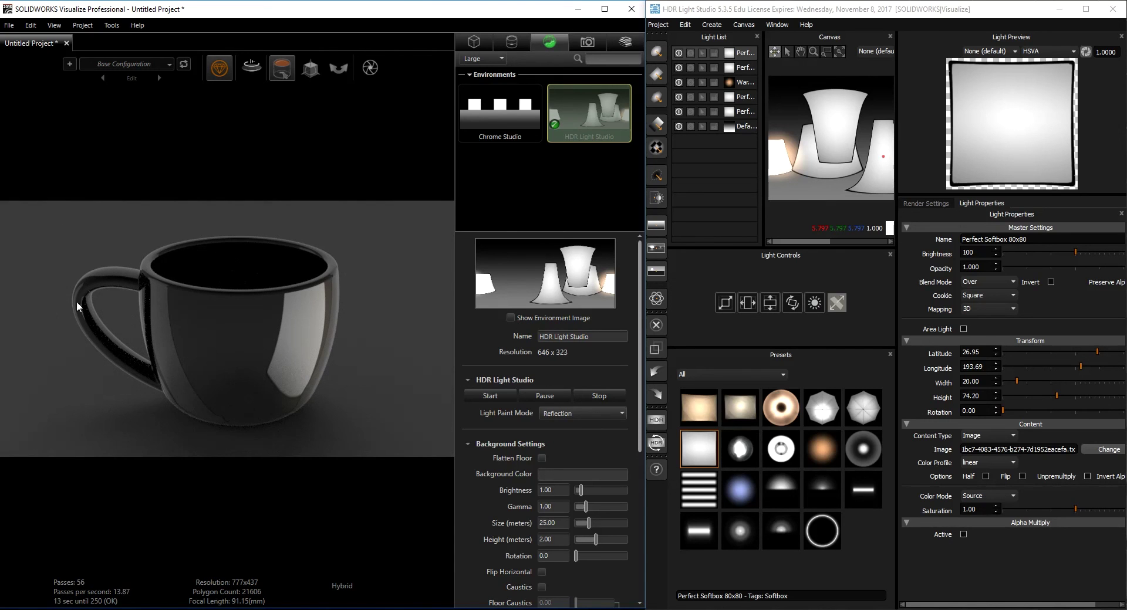
pyautogui.click(561, 476)
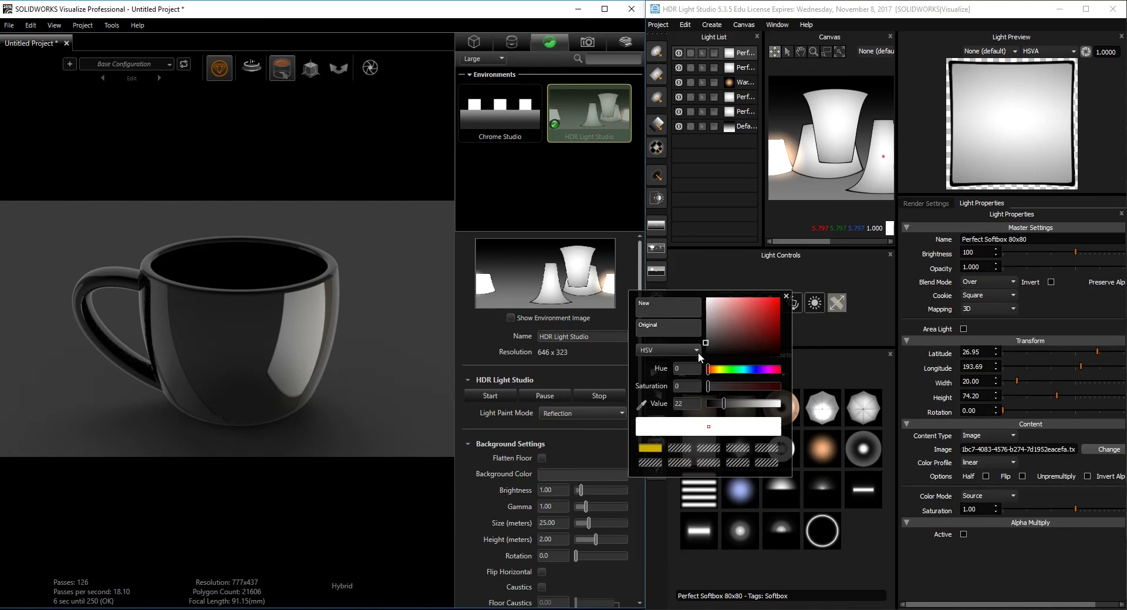
pyautogui.moveTo(706, 345); pyautogui.dragTo(715, 316)
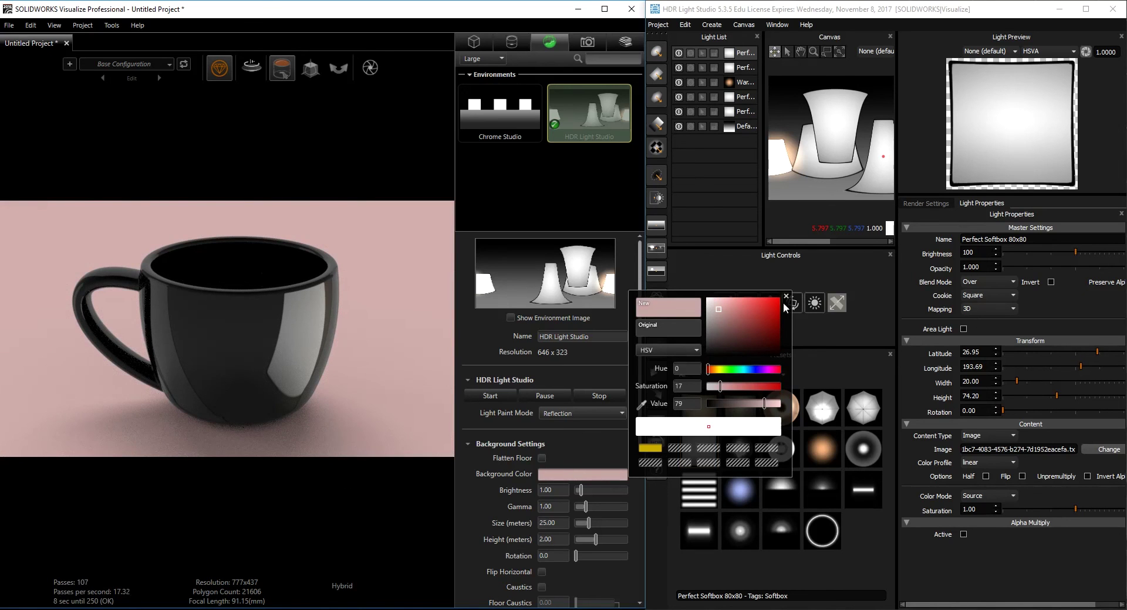
pyautogui.press('Escape')
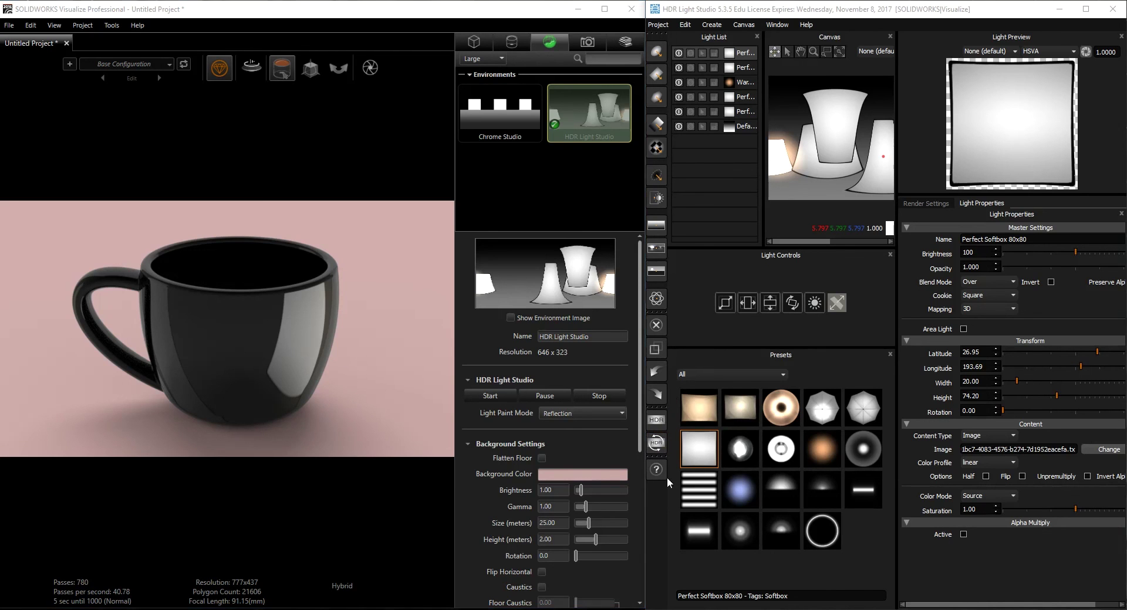
# Run a production render of the lighting map at 3000x1500, saving it to the Desktop as the EXR file Cup.
pyautogui.moveTo(664, 246); pyautogui.dragTo(442, 161)
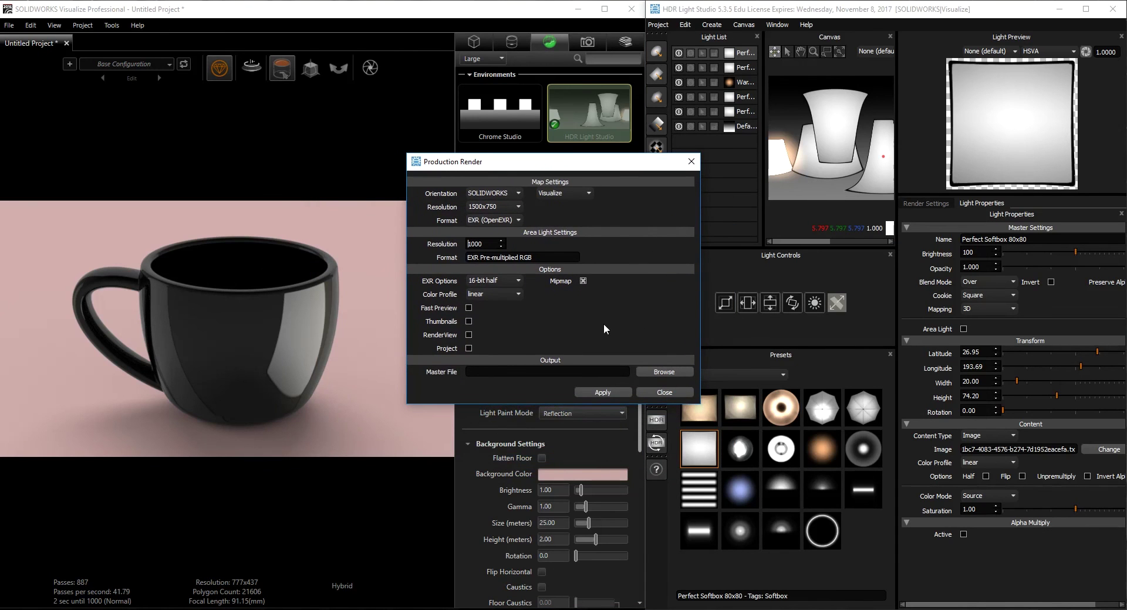
pyautogui.click(515, 206)
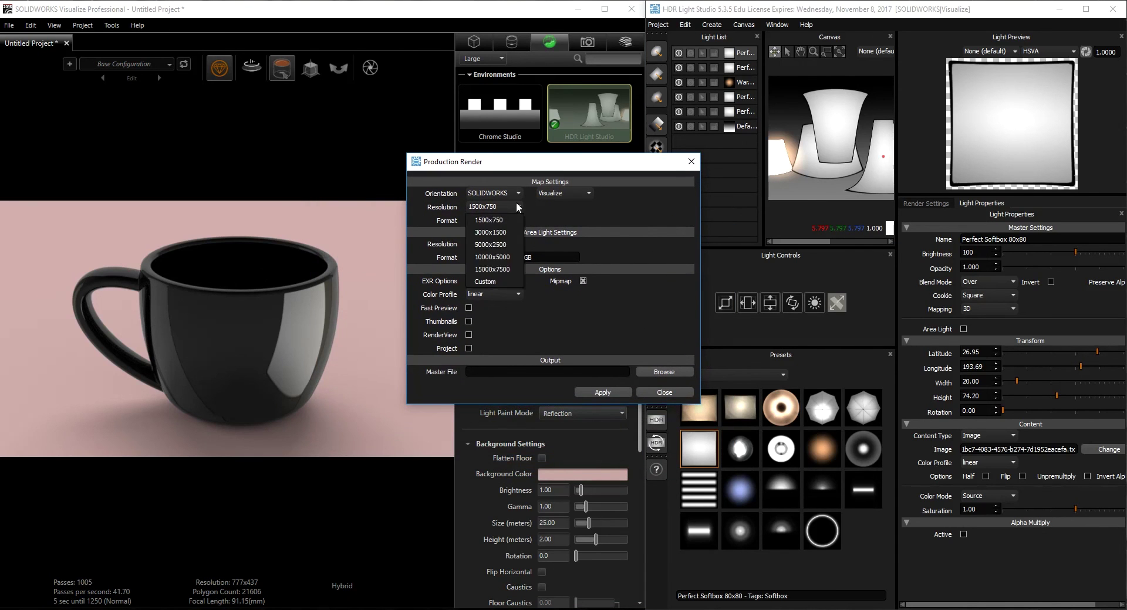
pyautogui.click(488, 233)
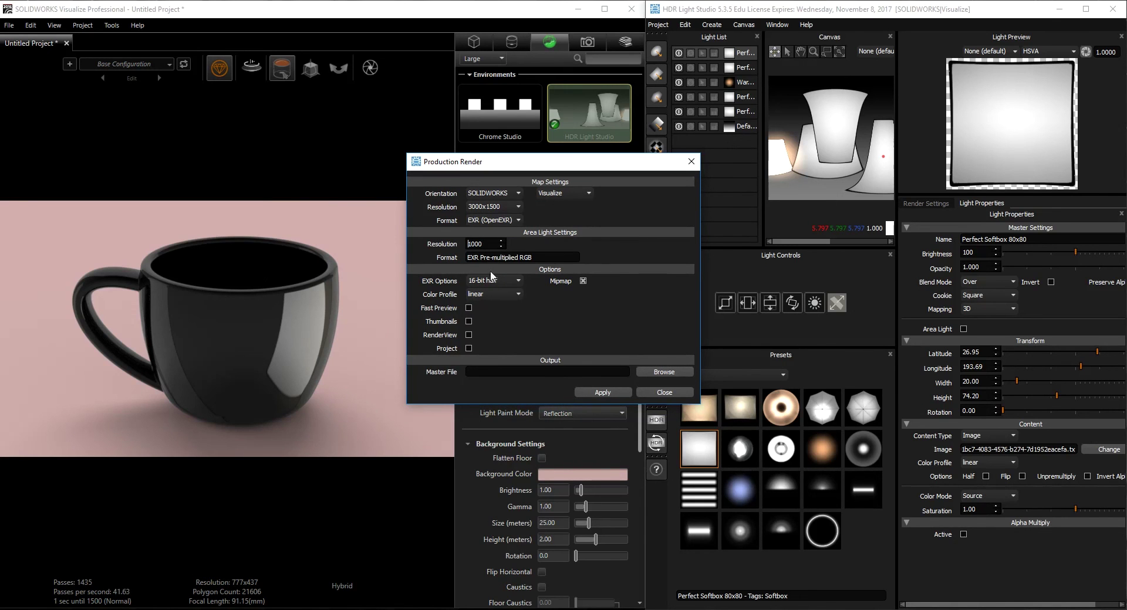
pyautogui.click(653, 375)
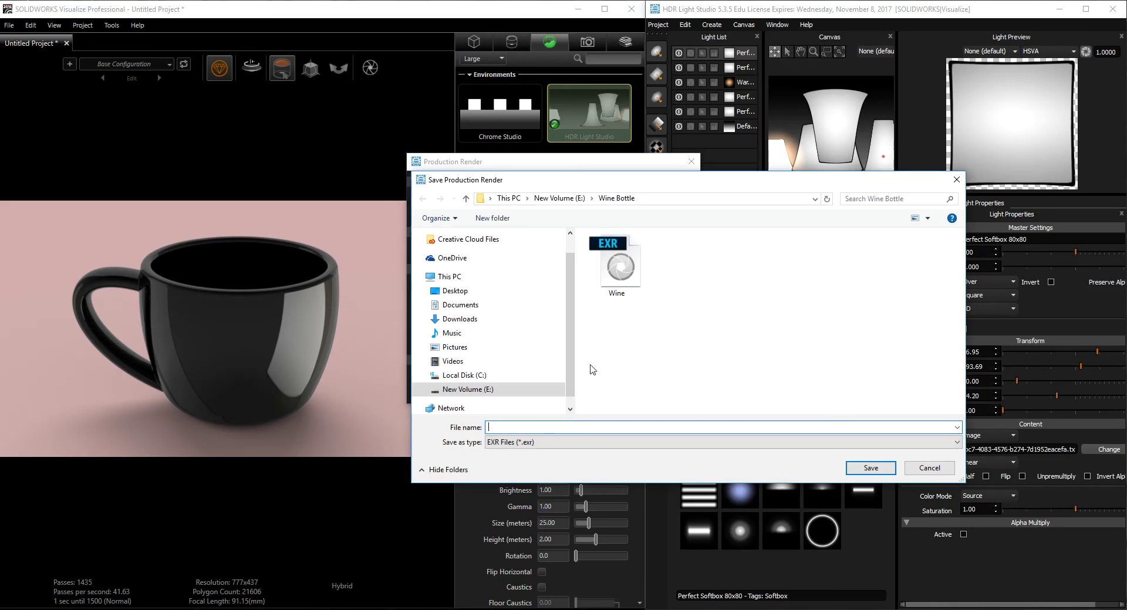
pyautogui.click(456, 292)
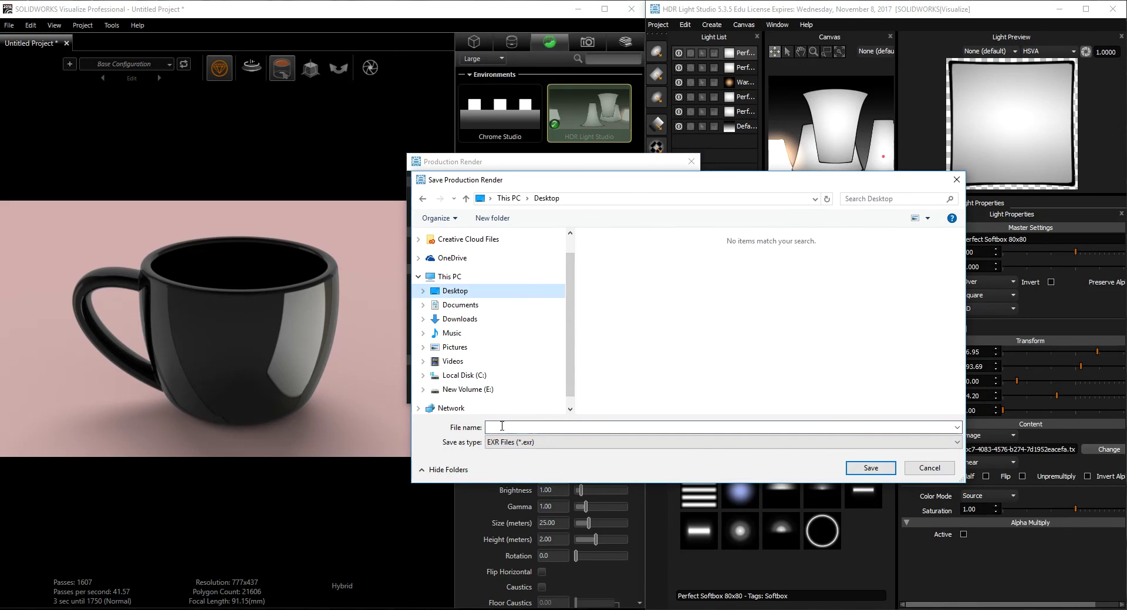
pyautogui.write('Cup')
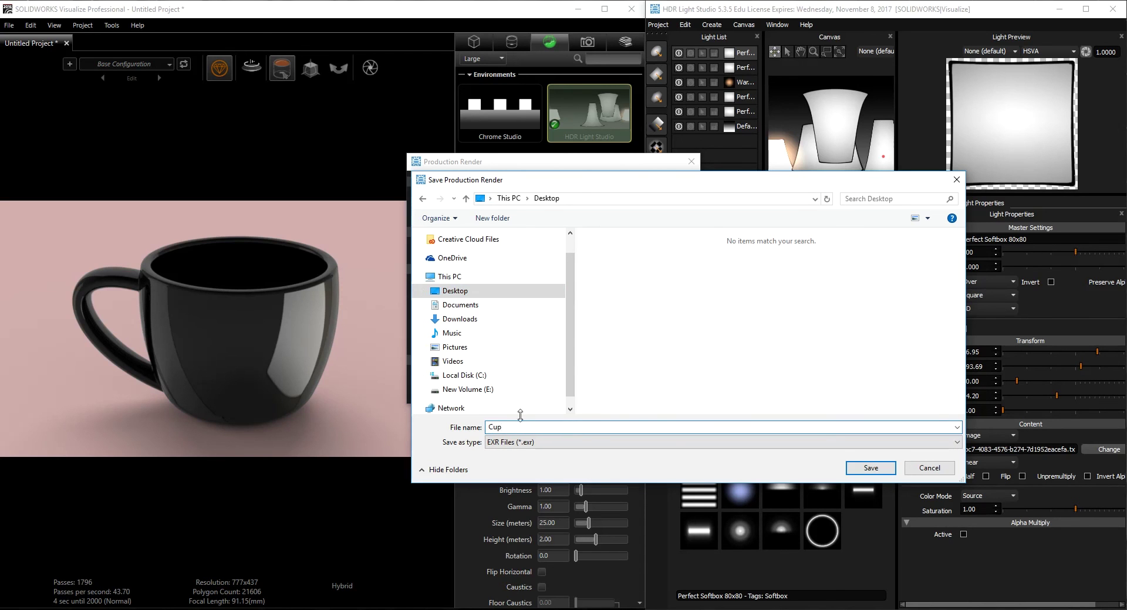
pyautogui.click(870, 468)
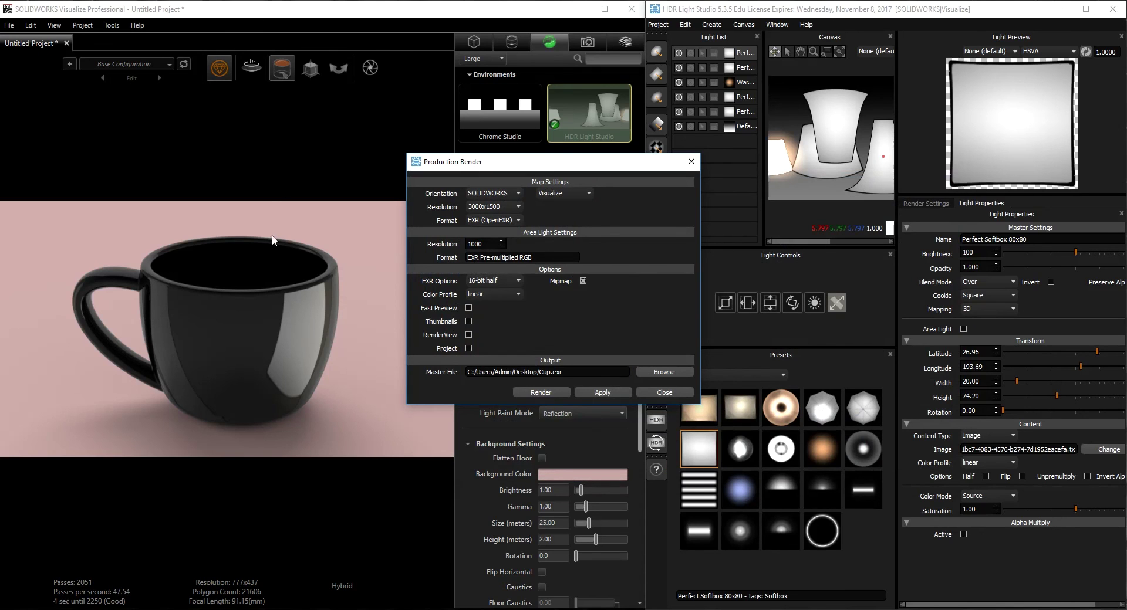
pyautogui.click(540, 392)
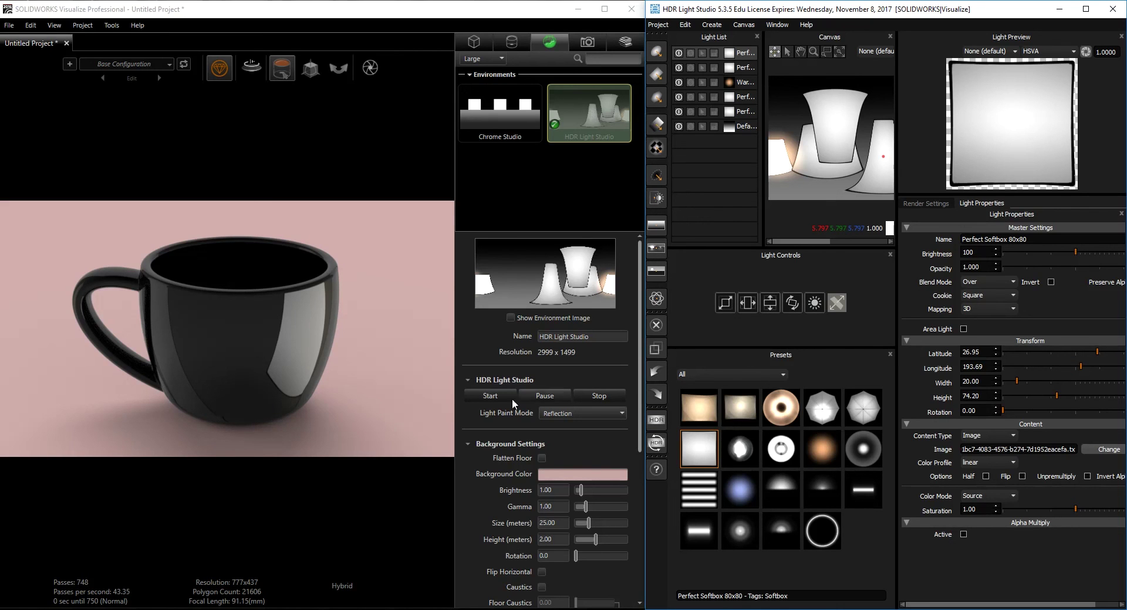
# Stop the HDR Light Studio session and maximize the SOLIDWORKS Visualize window.
pyautogui.click(599, 396)
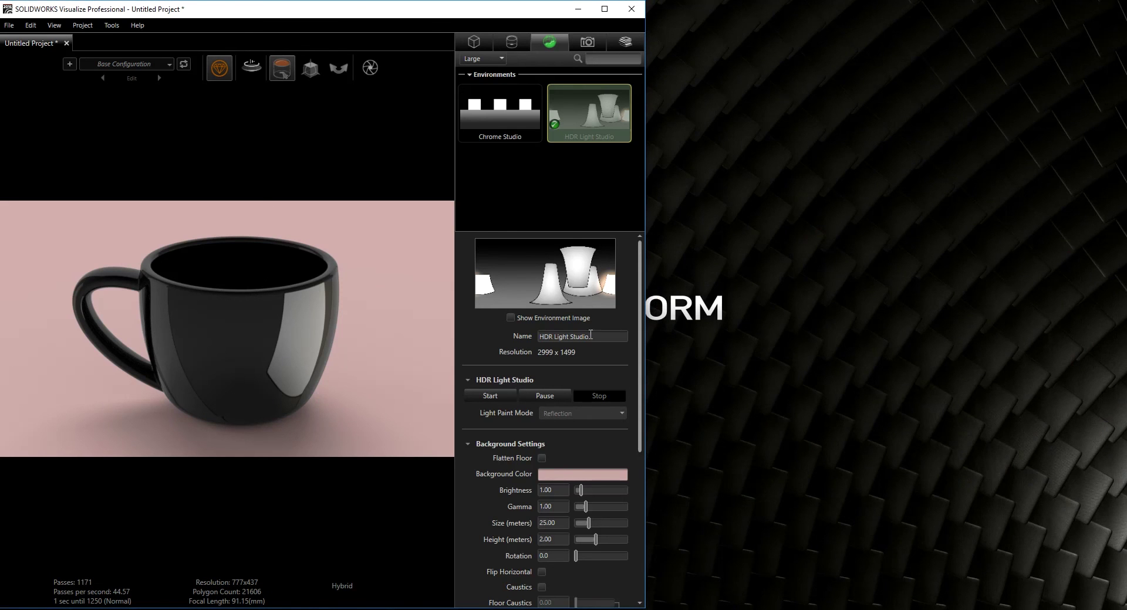
pyautogui.click(604, 8)
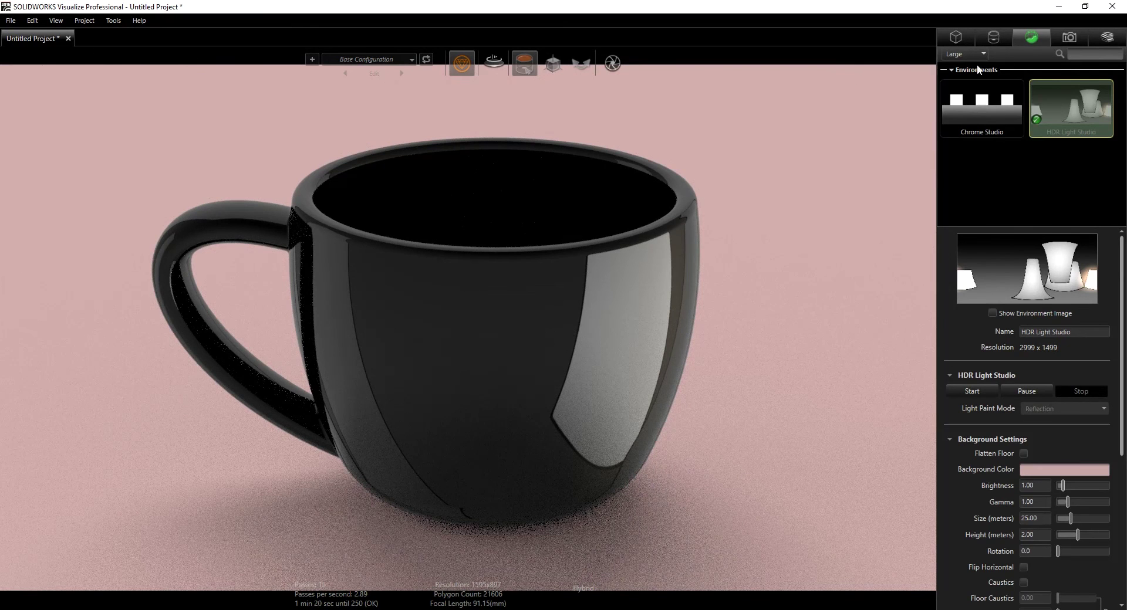
# Display the default camera's settings in a wider side area and review the final render's output options without rendering.
pyautogui.click(1060, 38)
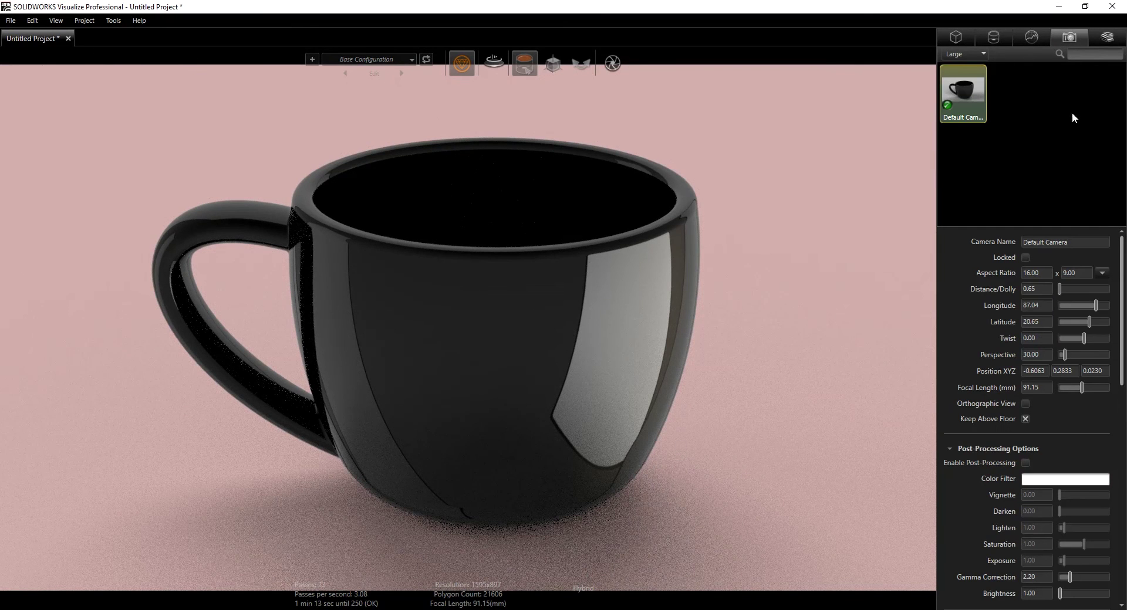
pyautogui.moveTo(933, 311); pyautogui.dragTo(857, 306)
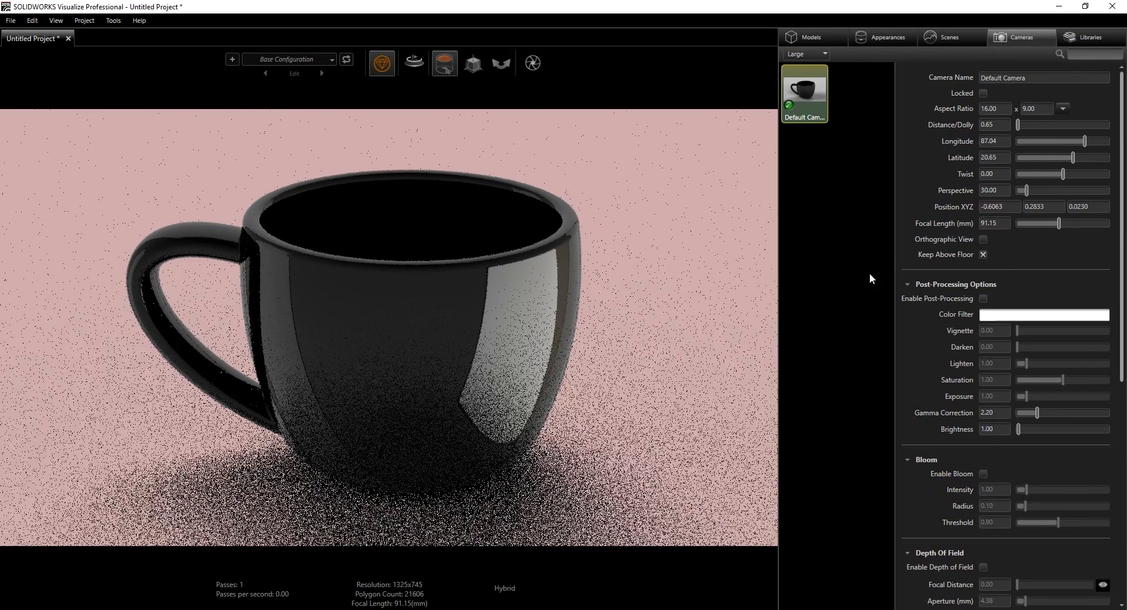
pyautogui.click(532, 63)
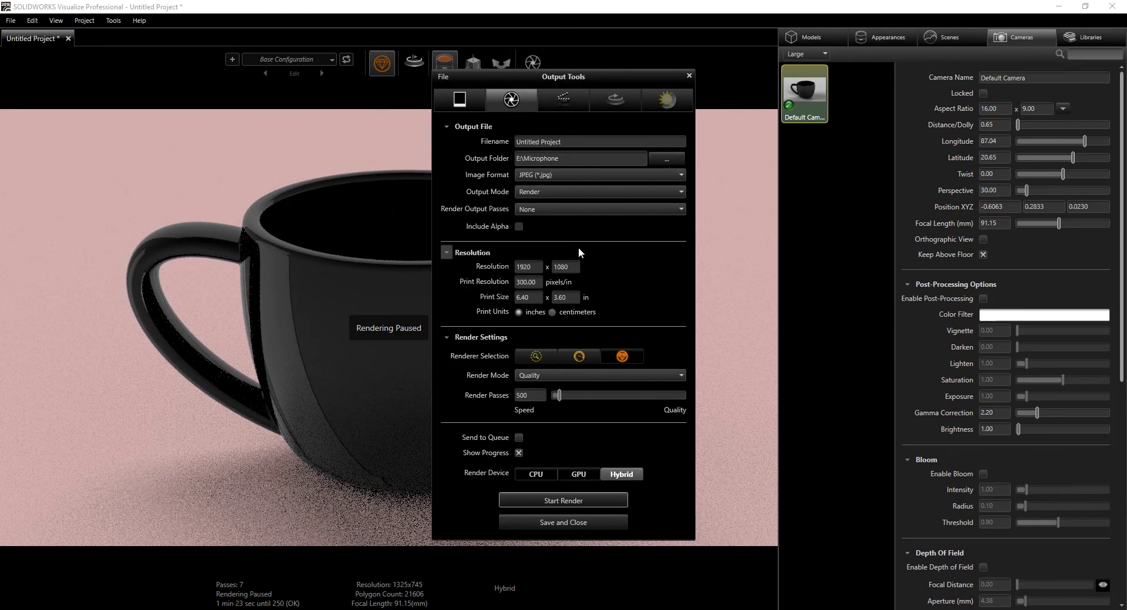
pyautogui.click(689, 75)
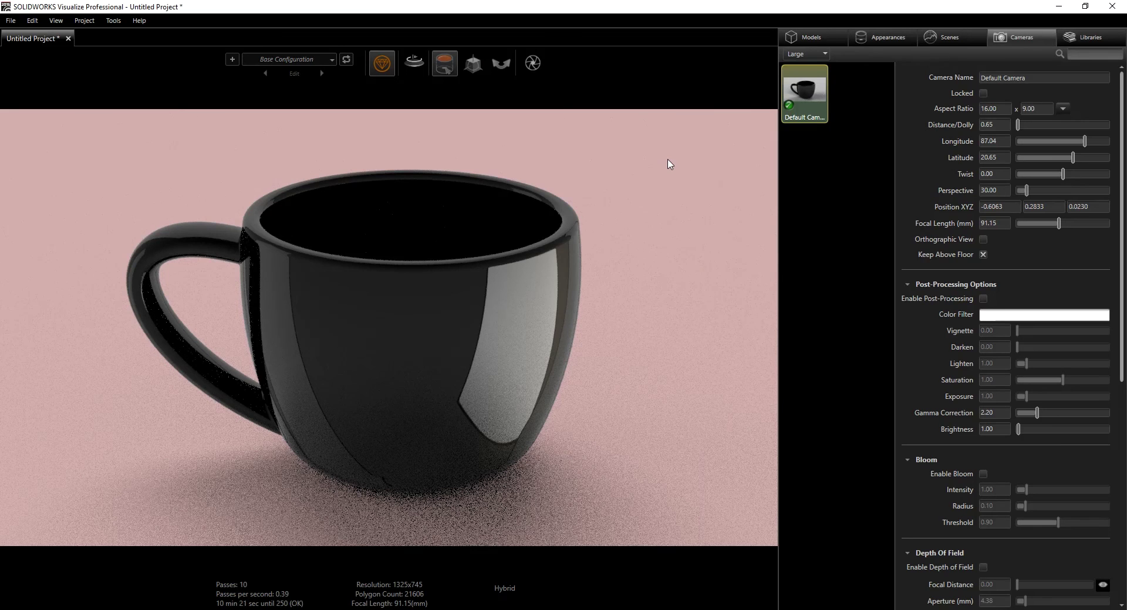